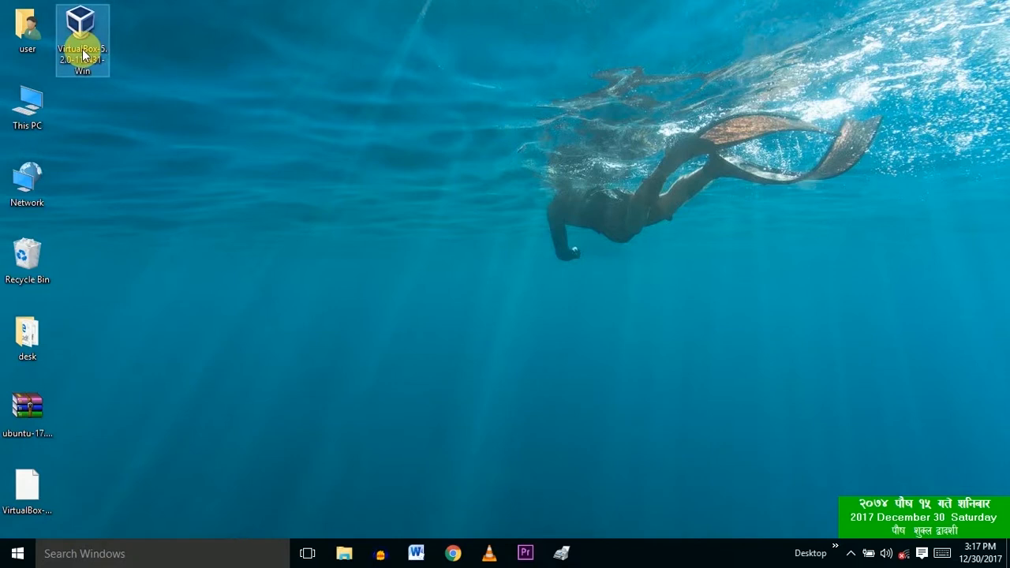
Step: Install VirtualBox 5.2.0 with all default features and shortcuts, accepting the network reset, then finish
{"action": "double_click", "coordinate": [85, 55]}
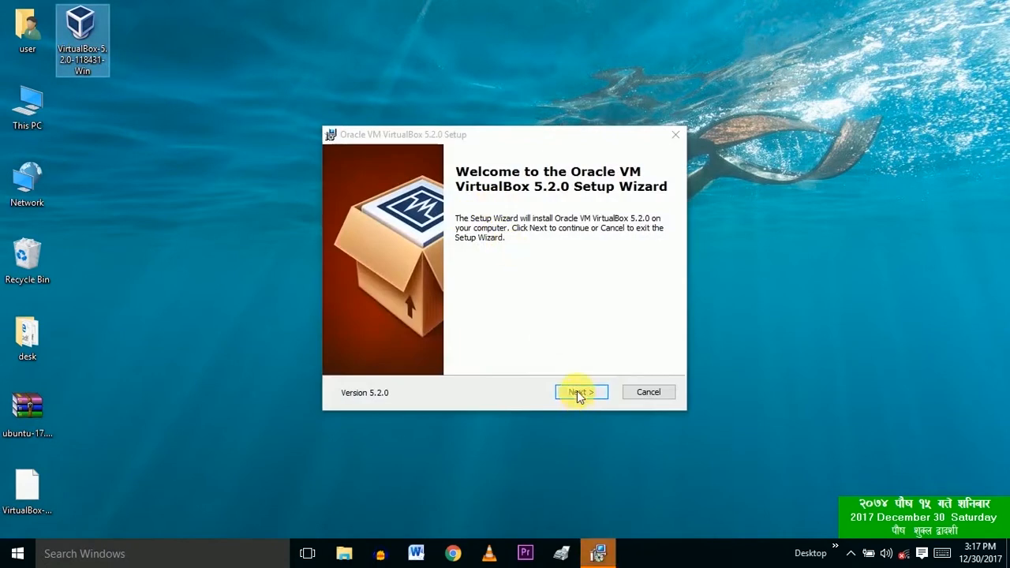
{"action": "left_click", "coordinate": [577, 392]}
{"action": "left_click", "coordinate": [577, 392]}
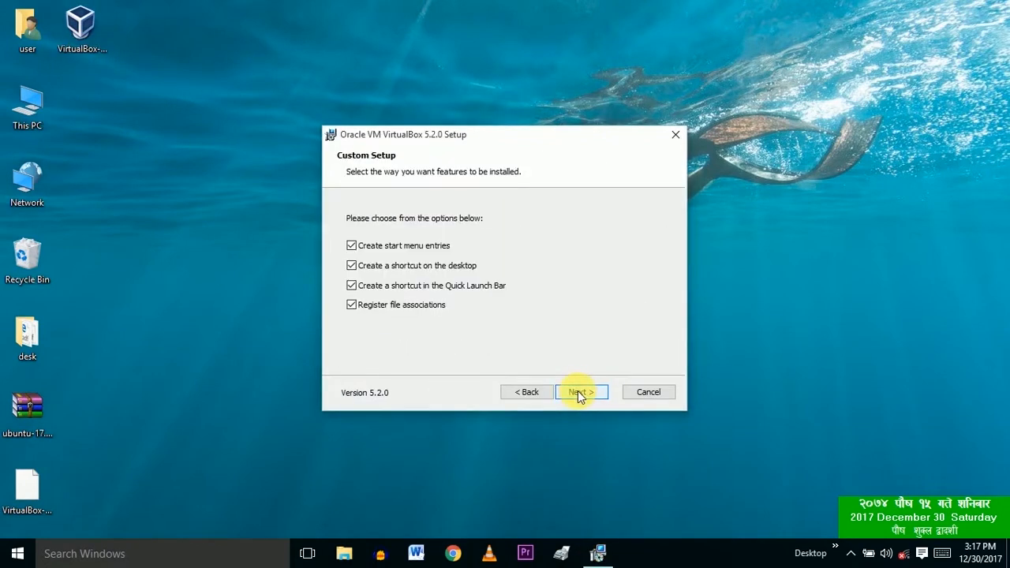
{"action": "left_click", "coordinate": [577, 391]}
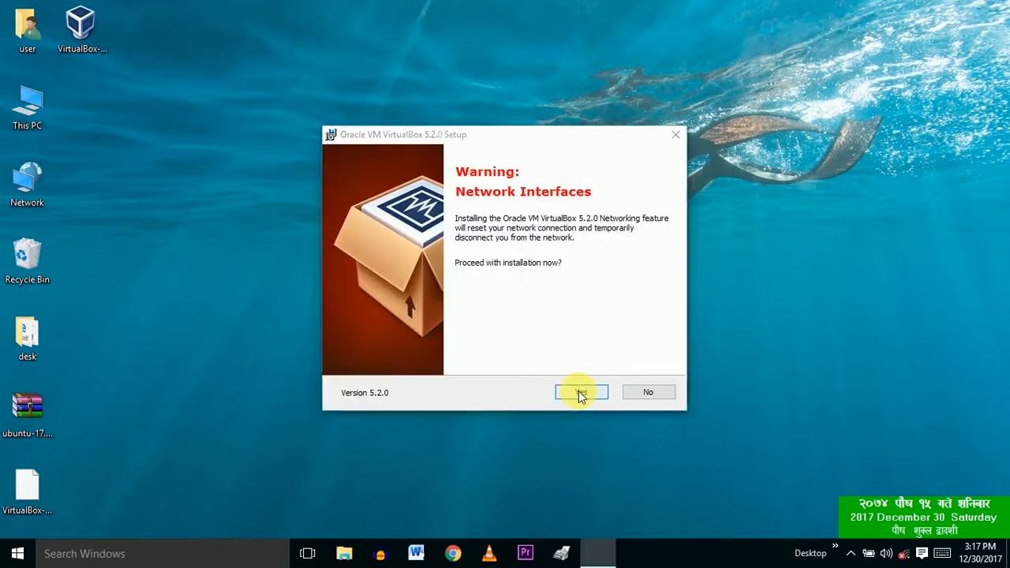
{"action": "left_click", "coordinate": [578, 391]}
{"action": "left_click", "coordinate": [579, 392]}
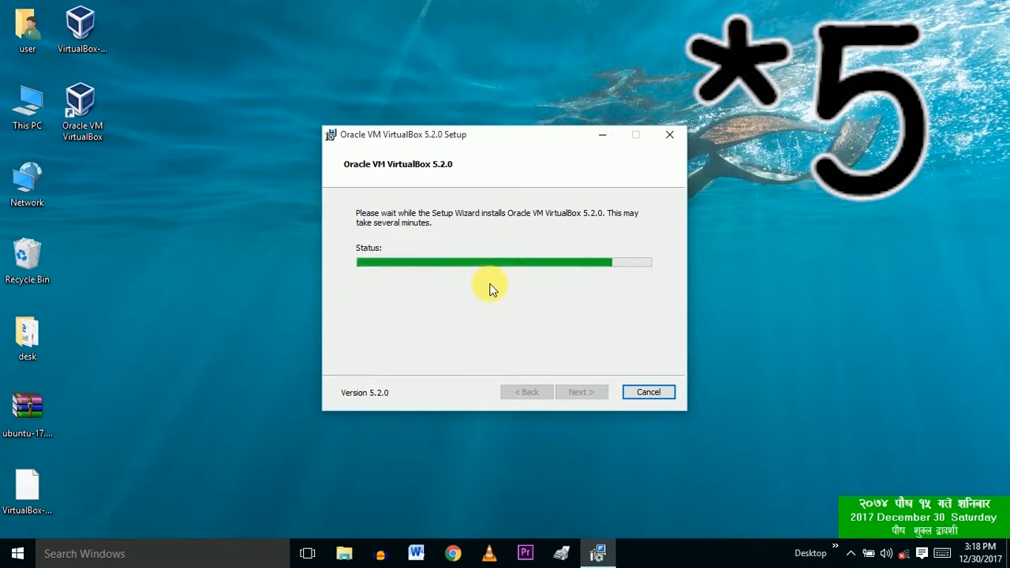
{"action": "left_click_drag", "start_coordinate": [544, 136], "coordinate": [542, 120]}
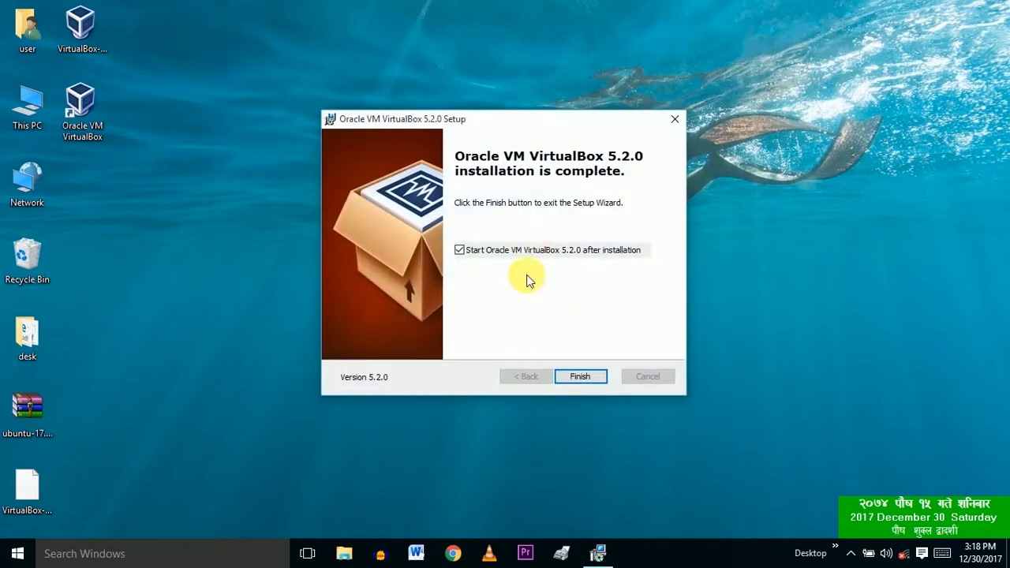
{"action": "left_click", "coordinate": [584, 377]}
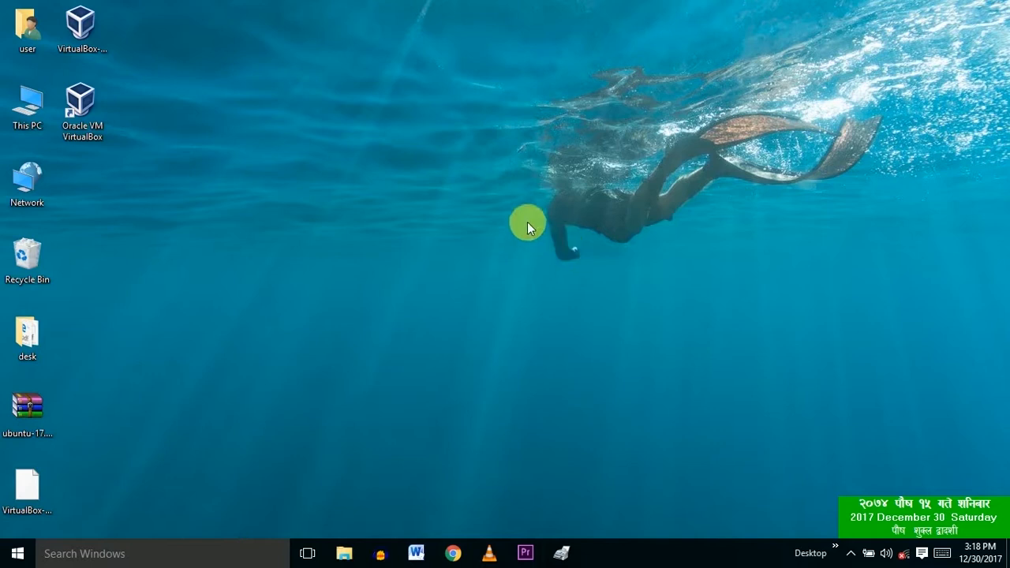
Step: Refresh the desktop and start a new virtual machine in Expert Mode
{"action": "right_click", "coordinate": [472, 147]}
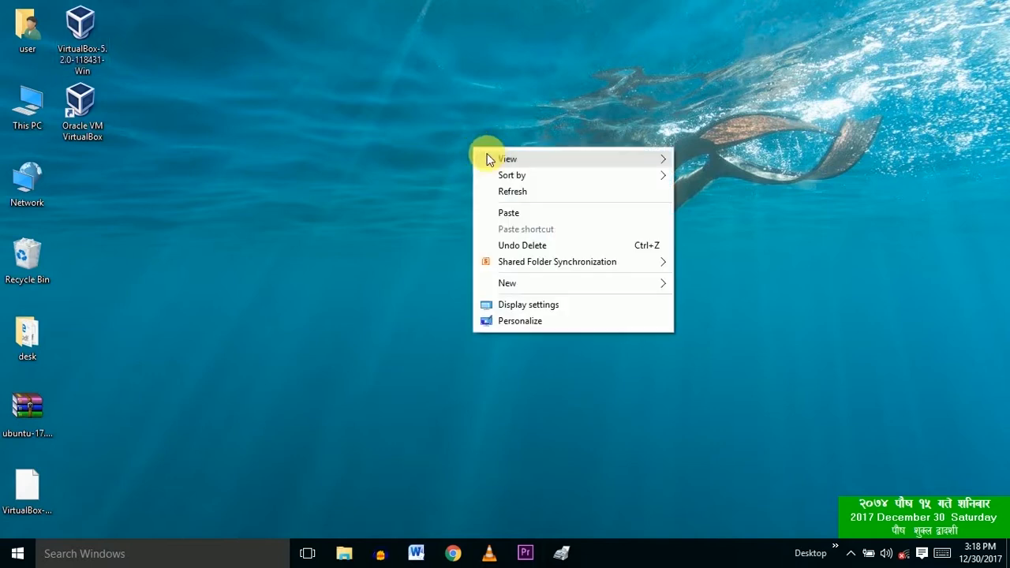
{"action": "left_click", "coordinate": [501, 189]}
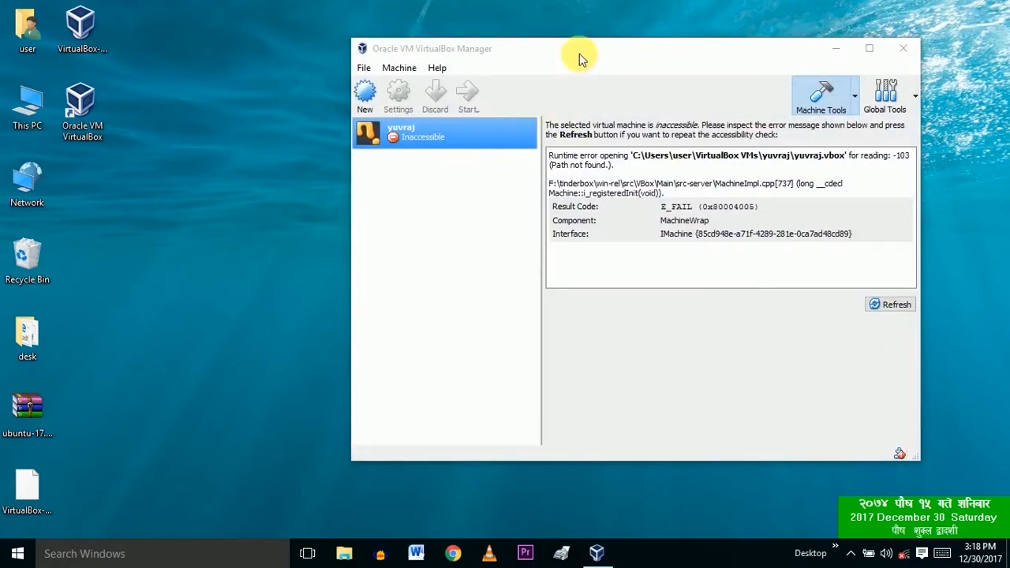
{"action": "left_click_drag", "start_coordinate": [579, 54], "coordinate": [478, 67]}
{"action": "left_click", "coordinate": [266, 113]}
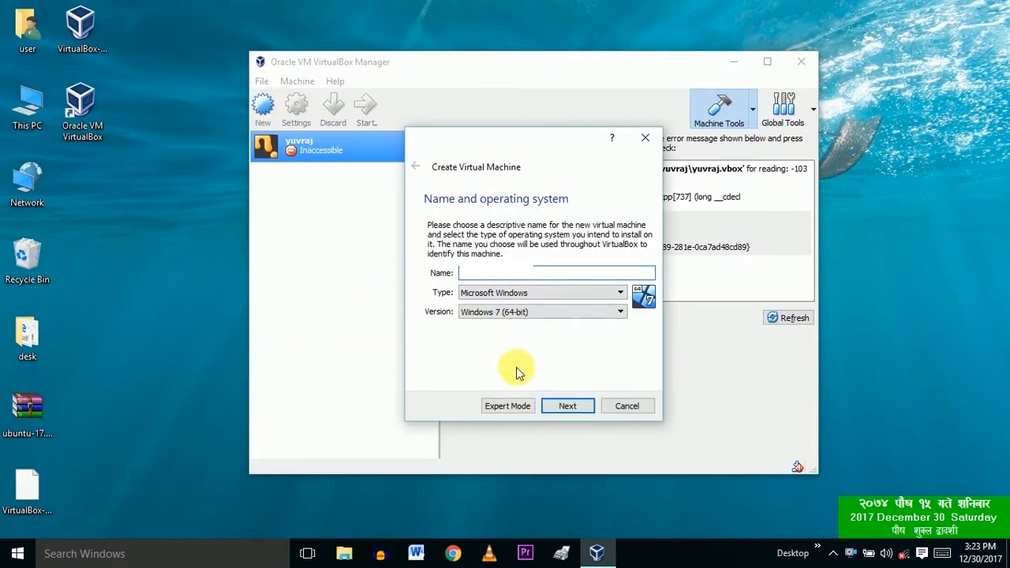
{"action": "left_click", "coordinate": [519, 407]}
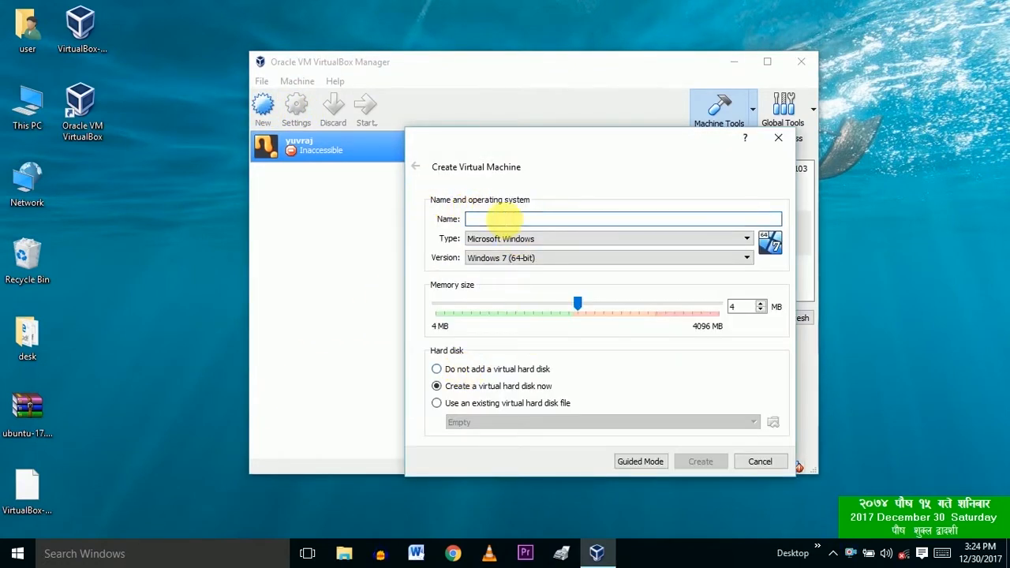
Step: Set the machine's type to Linux, version Ubuntu (64-bit), and enter its name
{"action": "left_click", "coordinate": [540, 239]}
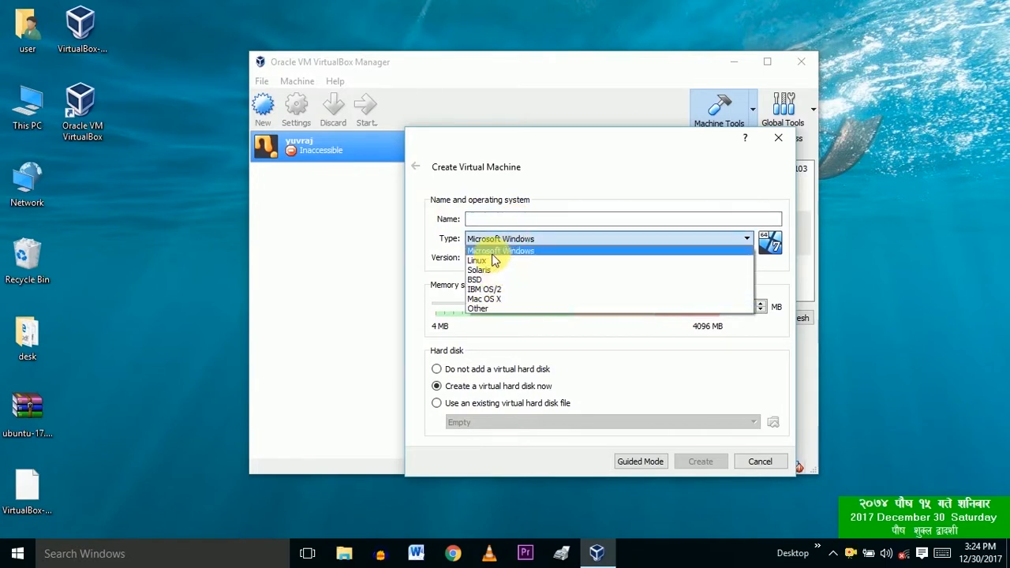
{"action": "left_click", "coordinate": [477, 260]}
{"action": "left_click", "coordinate": [493, 257]}
{"action": "scroll", "coordinate": [497, 292], "scroll_direction": "down", "scroll_amount": 4}
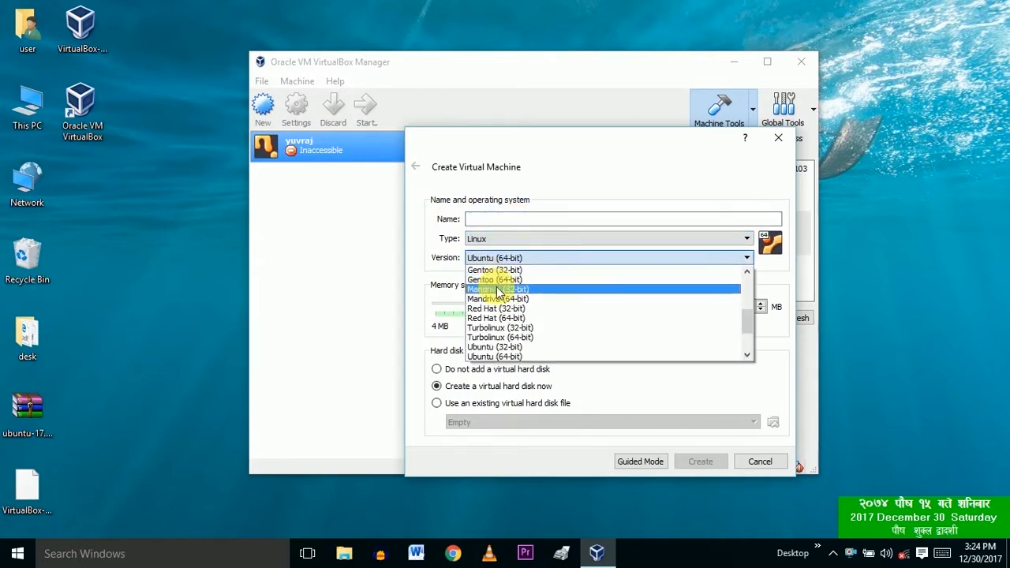
{"action": "left_click", "coordinate": [499, 355]}
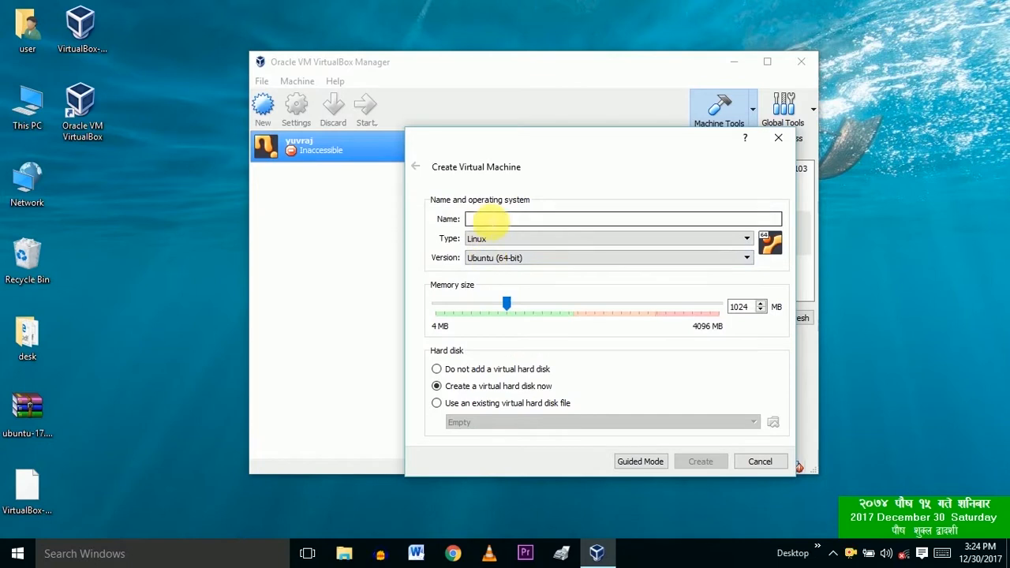
{"action": "left_click", "coordinate": [488, 221]}
{"action": "type", "text": "yuvraj sah"}
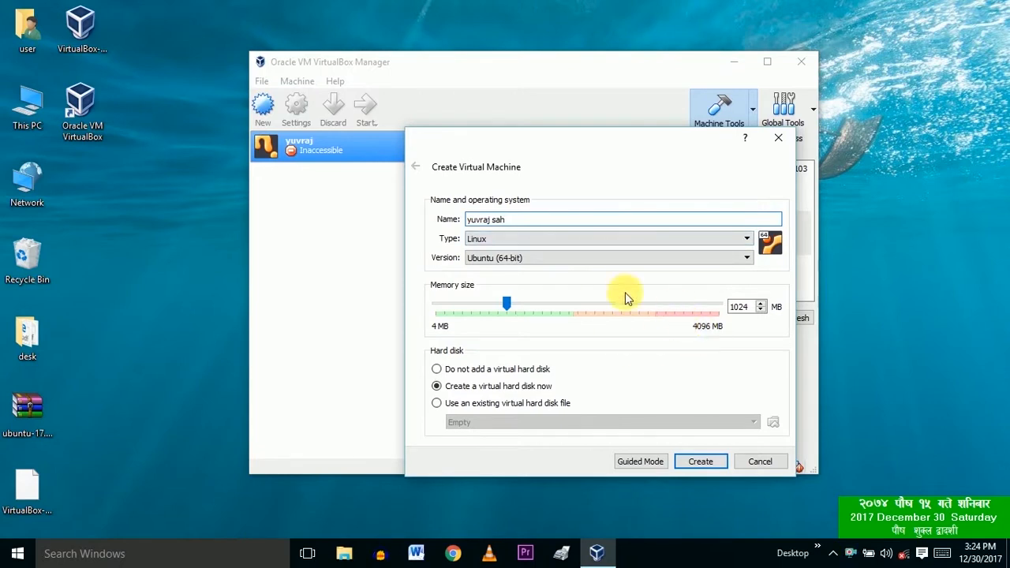
Step: Give the machine 2048 MB memory, no virtual hard disk, and create it
{"action": "left_click", "coordinate": [574, 306]}
{"action": "left_click", "coordinate": [572, 307]}
{"action": "left_click", "coordinate": [573, 307]}
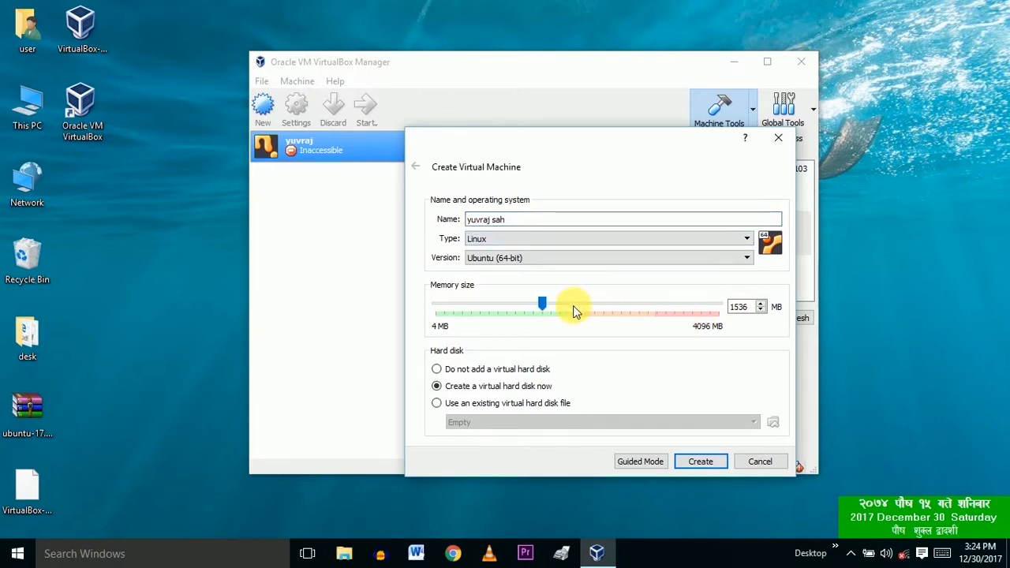
{"action": "left_click", "coordinate": [573, 306]}
{"action": "left_click", "coordinate": [573, 306]}
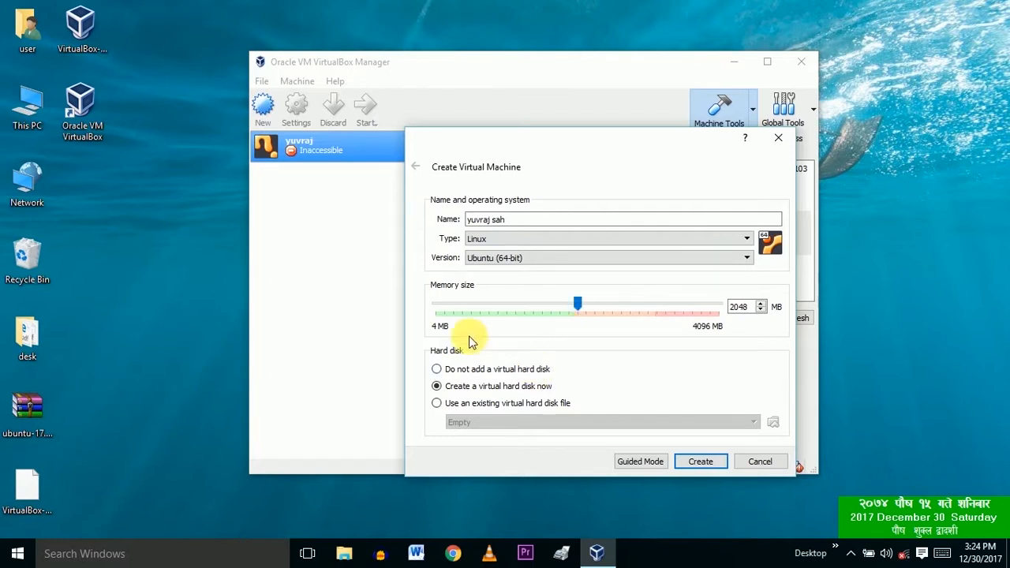
{"action": "left_click", "coordinate": [438, 368]}
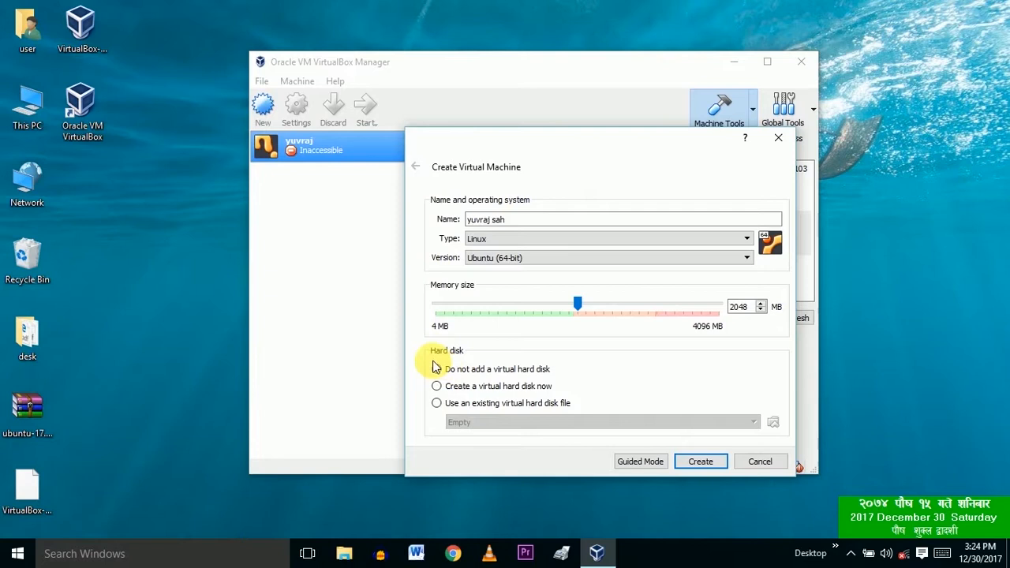
{"action": "left_click", "coordinate": [703, 463]}
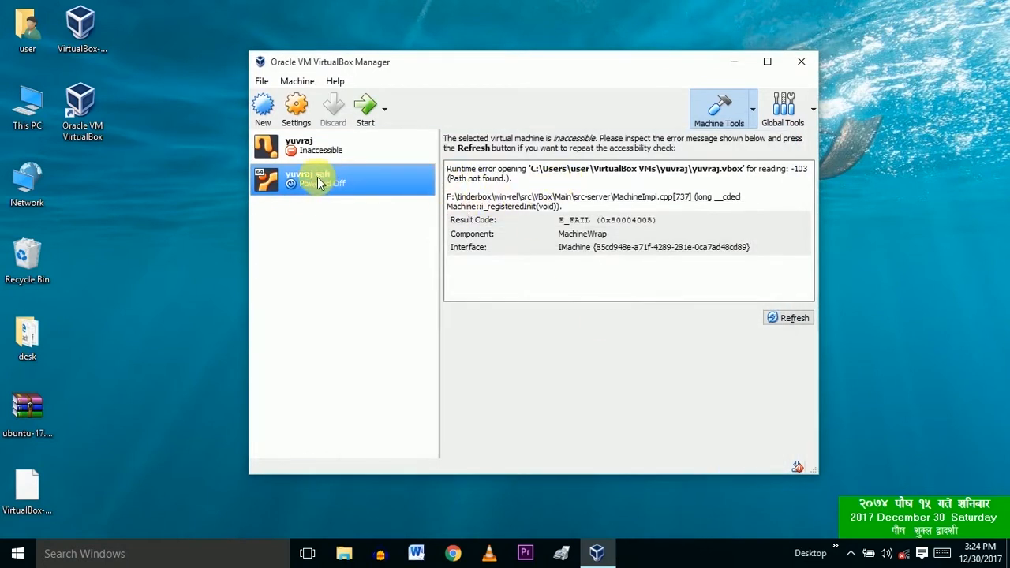
Step: Start the VM using ubuntu-17.10-desktop-amd64 from the Desktop as the start-up disk
{"action": "left_click", "coordinate": [369, 113]}
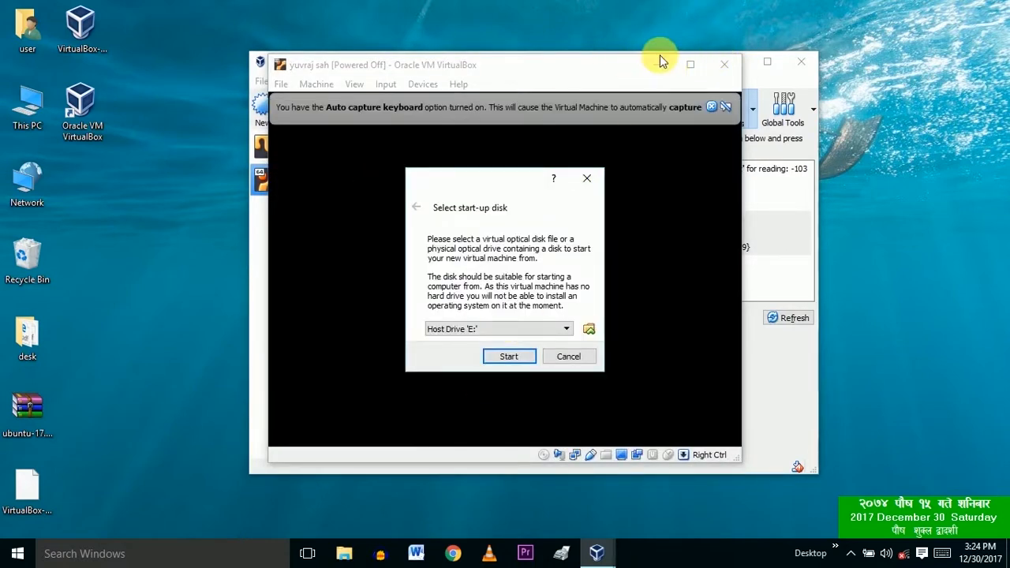
{"action": "left_click", "coordinate": [534, 330]}
{"action": "left_click", "coordinate": [591, 330]}
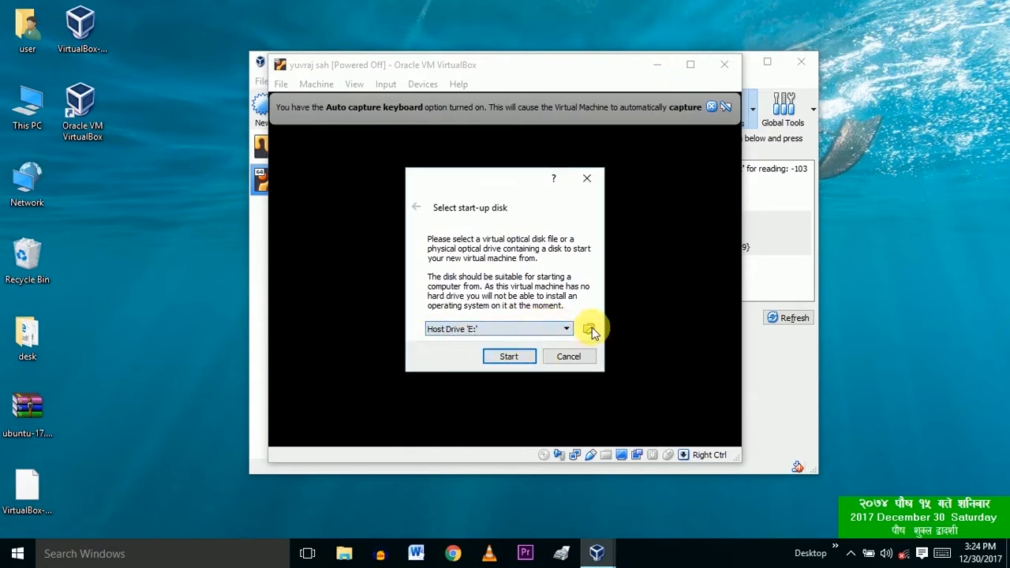
{"action": "left_click", "coordinate": [590, 330]}
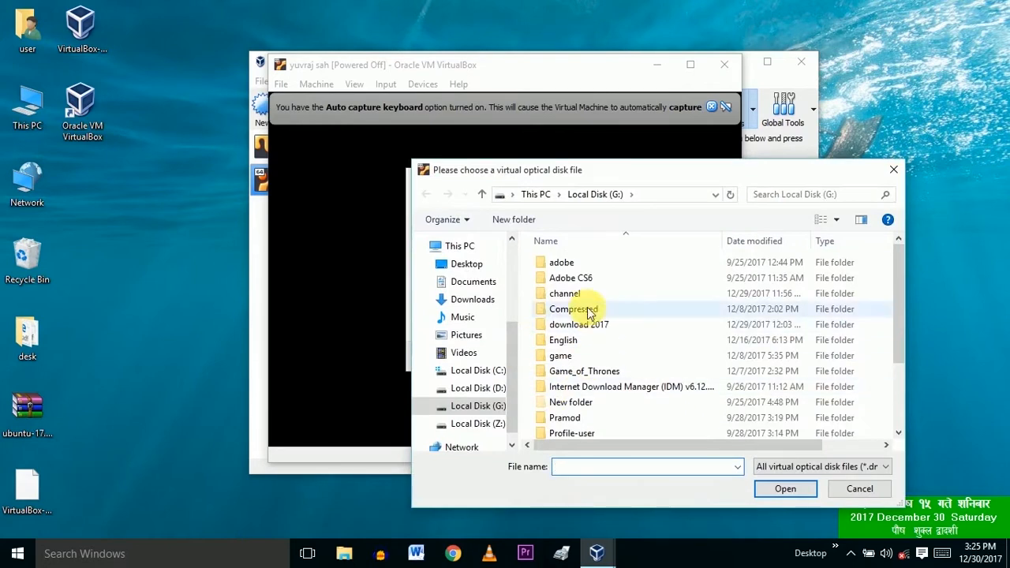
{"action": "scroll", "coordinate": [552, 371], "scroll_direction": "down", "scroll_amount": 2}
{"action": "left_click", "coordinate": [466, 264]}
{"action": "left_click", "coordinate": [586, 293]}
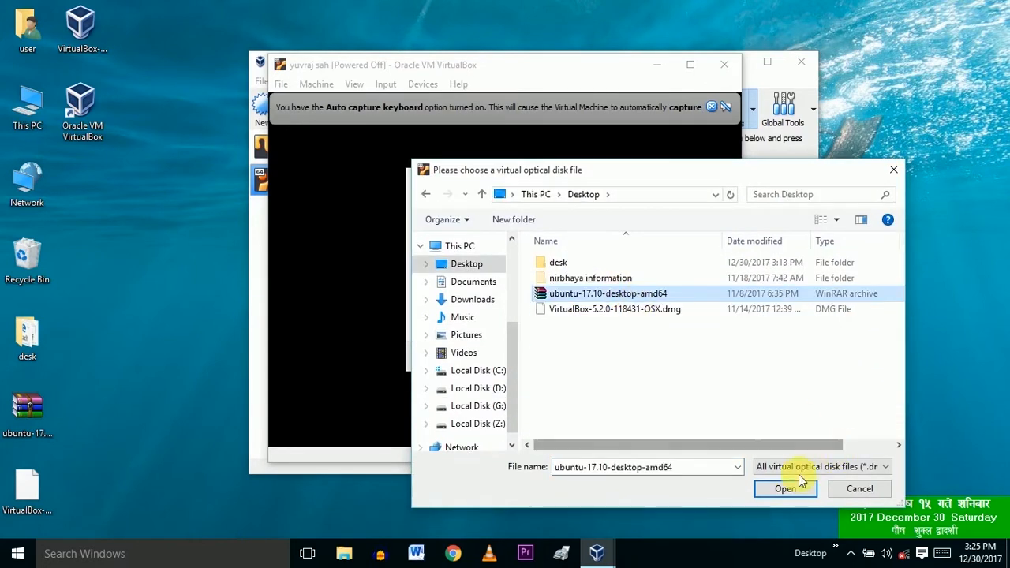
{"action": "left_click", "coordinate": [785, 489]}
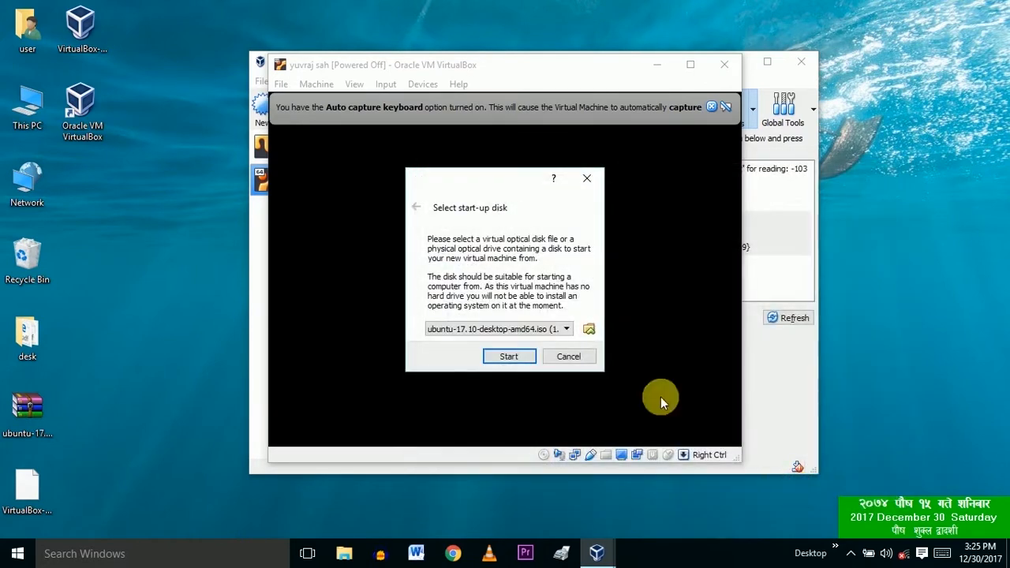
{"action": "left_click", "coordinate": [510, 357]}
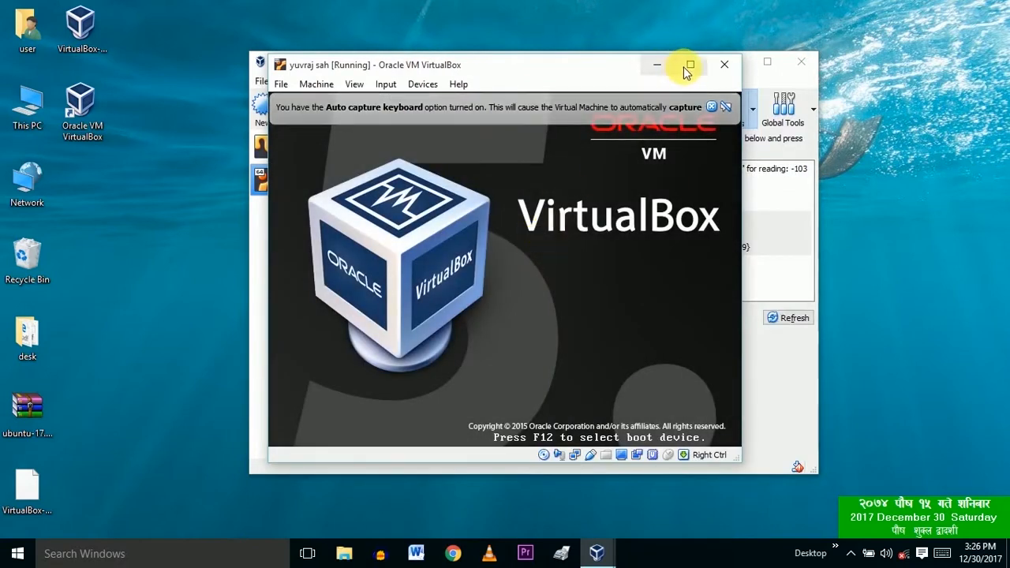
Step: Maximize the VM window, dismiss both notices, and choose Try Ubuntu
{"action": "left_click", "coordinate": [690, 65]}
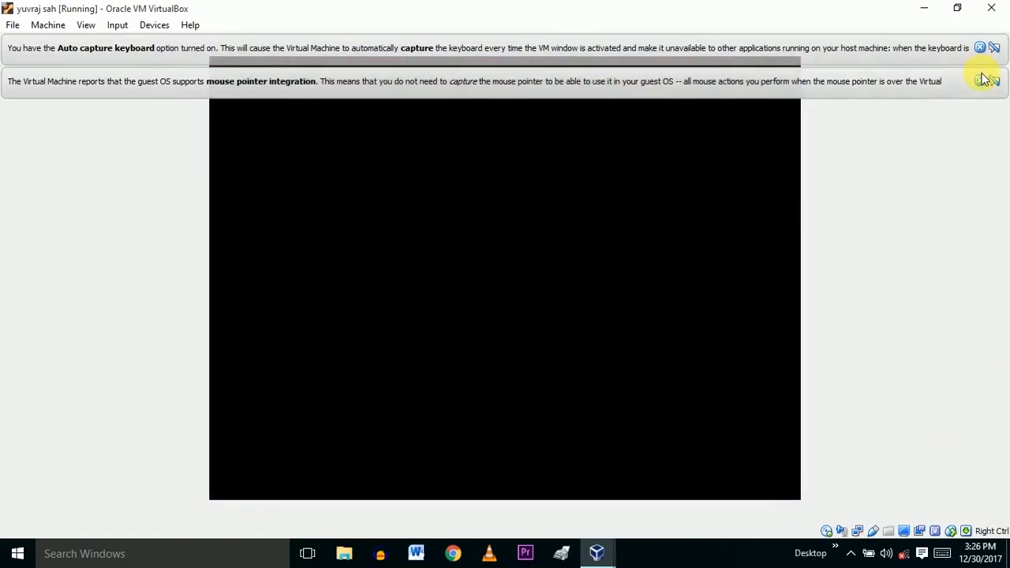
{"action": "left_click", "coordinate": [980, 81]}
{"action": "left_click", "coordinate": [980, 48]}
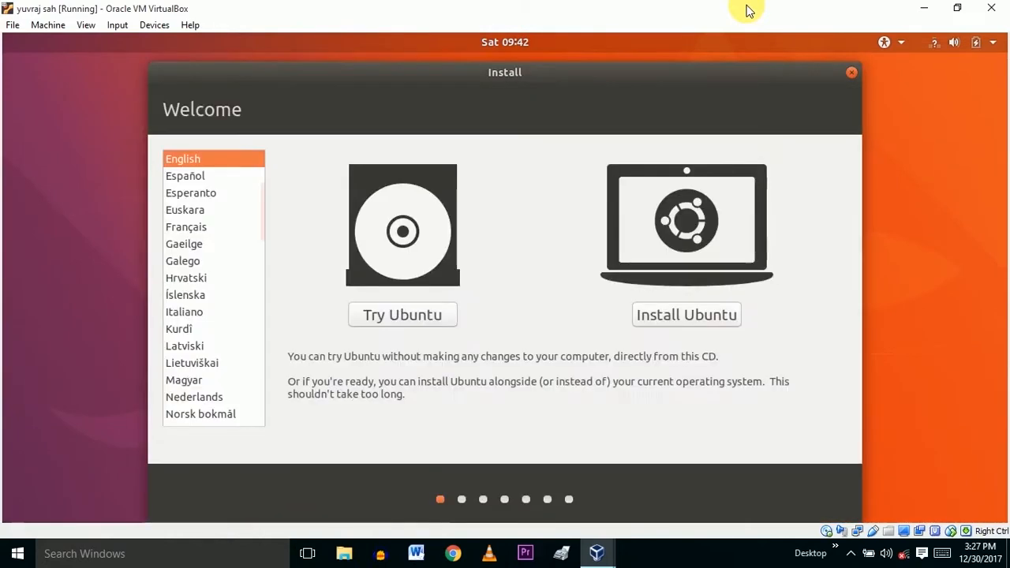
{"action": "left_click", "coordinate": [430, 324]}
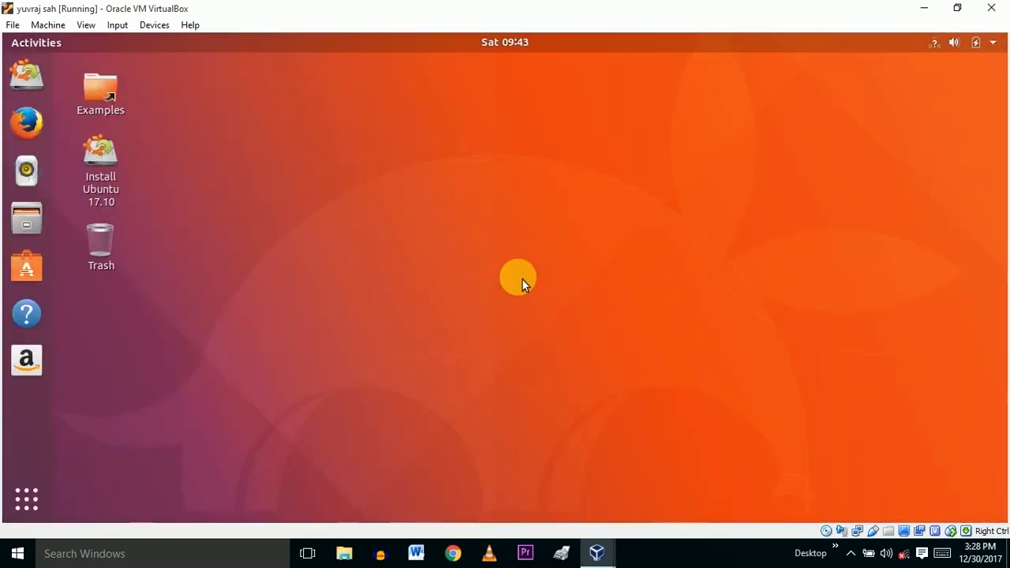
Step: Power off the live Ubuntu session from the system menu
{"action": "left_click", "coordinate": [992, 42]}
{"action": "left_click", "coordinate": [950, 260]}
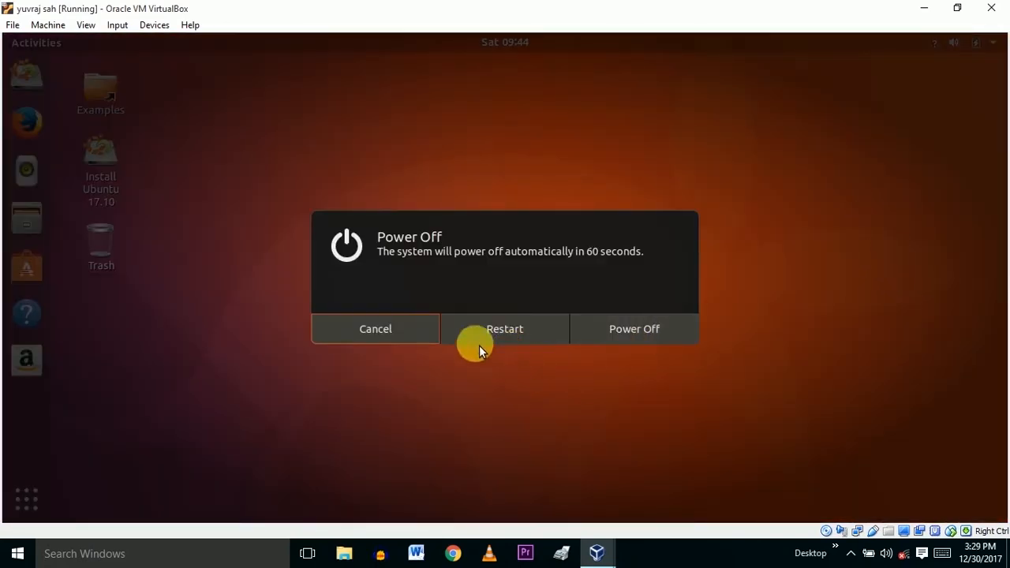
{"action": "left_click", "coordinate": [641, 327]}
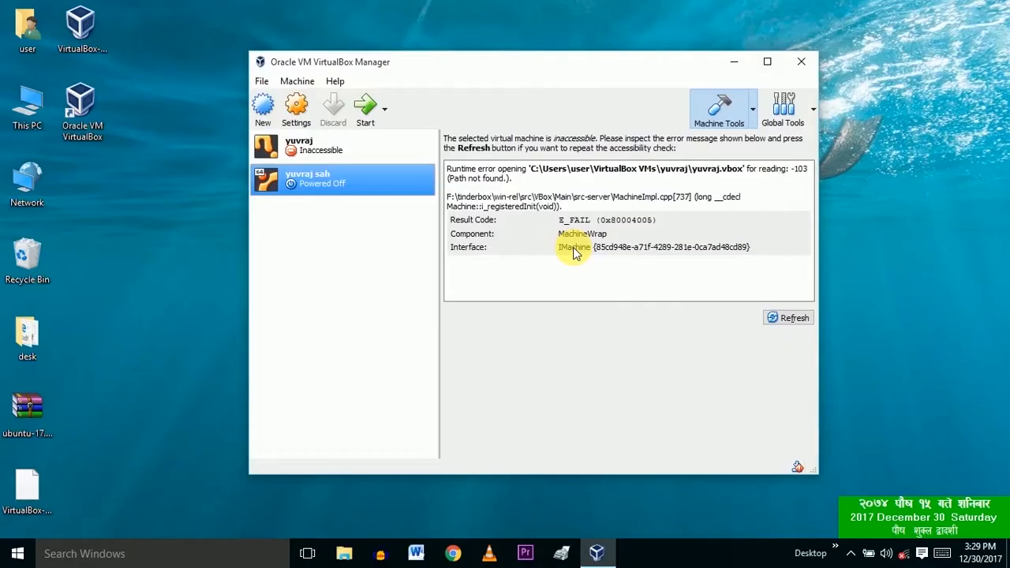
Step: Start a new machine with type Linux and version Ubuntu (64-bit)
{"action": "left_click", "coordinate": [272, 107]}
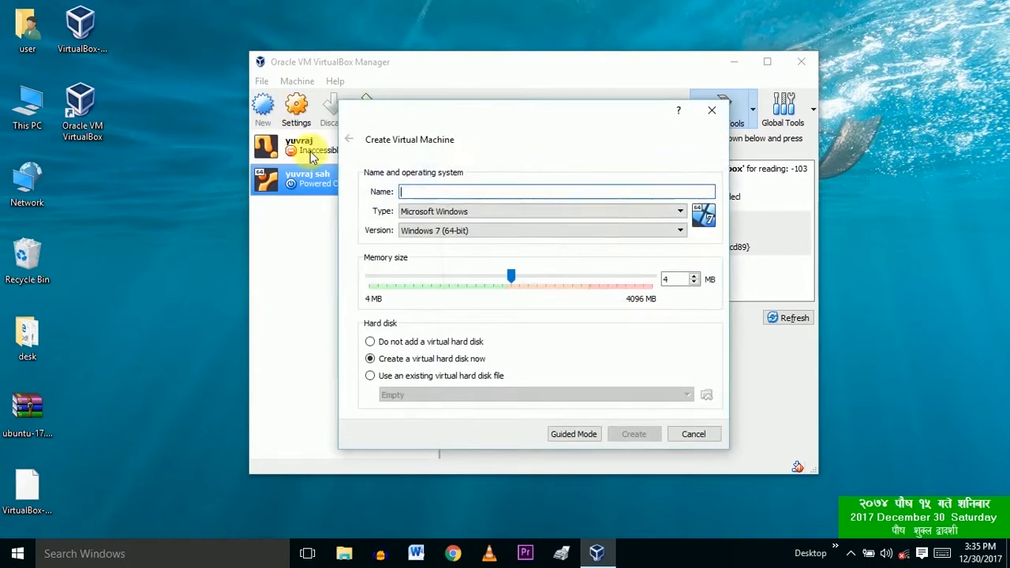
{"action": "left_click", "coordinate": [484, 211]}
{"action": "left_click", "coordinate": [460, 233]}
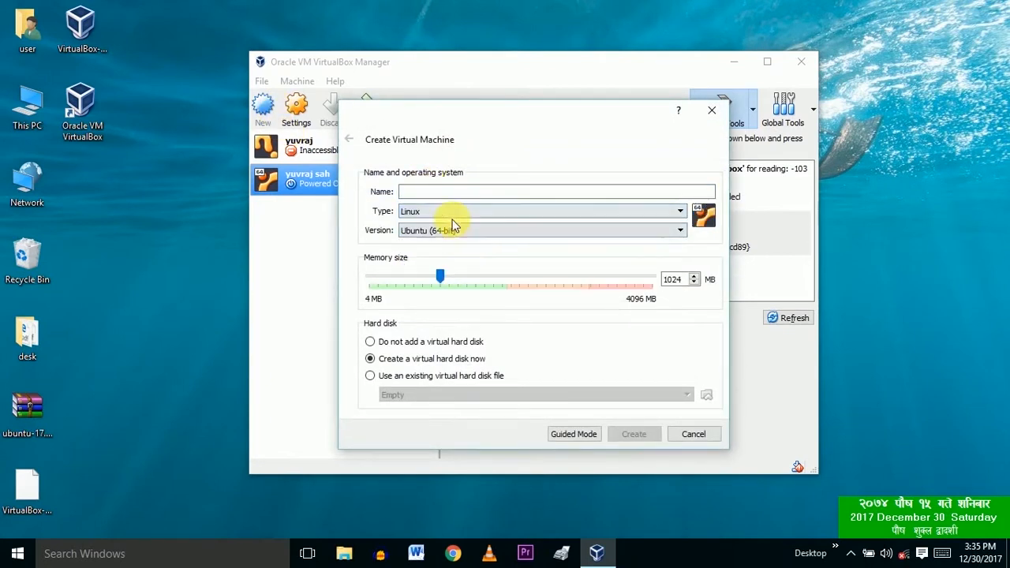
{"action": "left_click", "coordinate": [454, 230]}
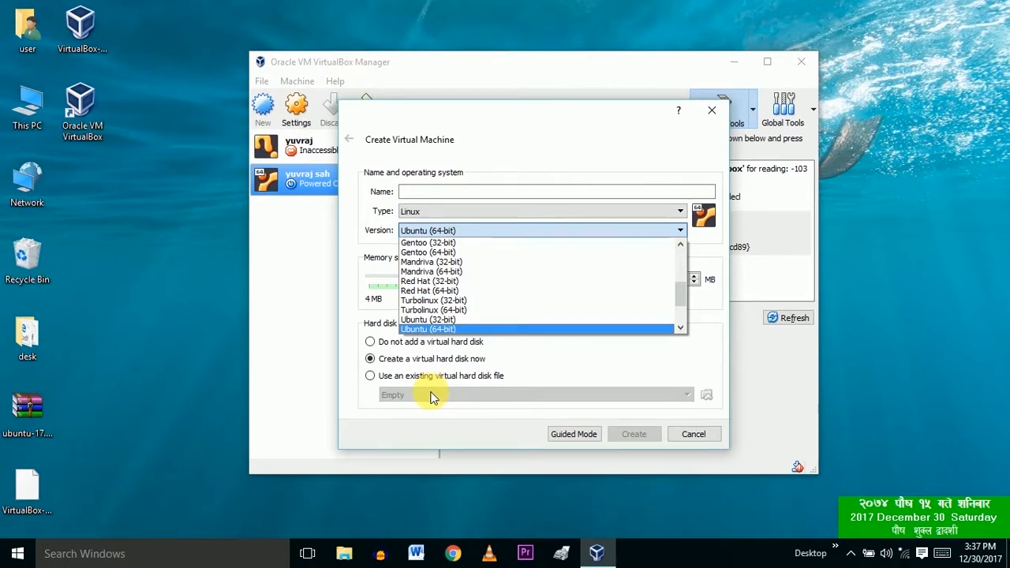
{"action": "left_click", "coordinate": [434, 328]}
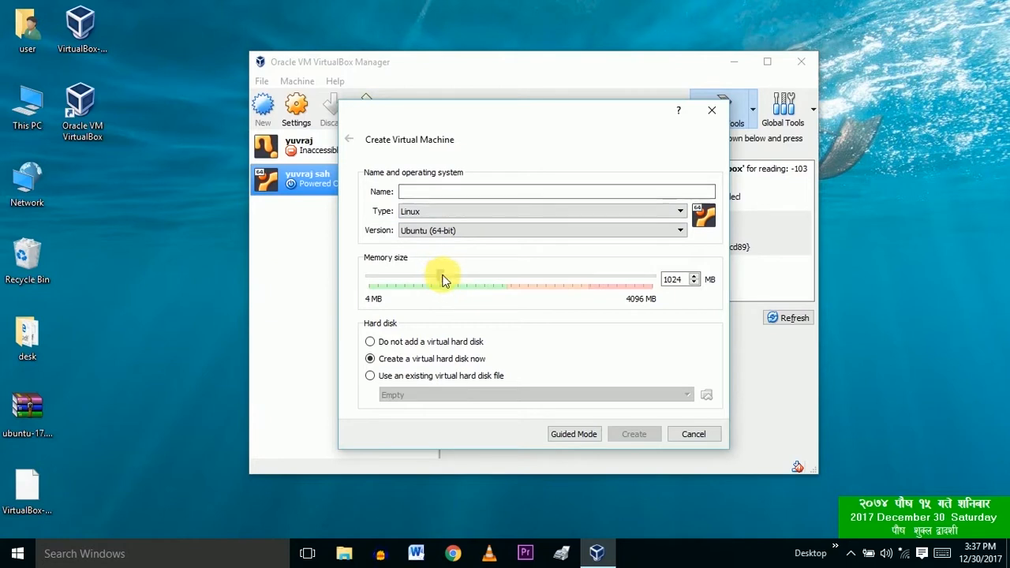
Step: Set memory to 2048 MB, enter the machine name, and create it
{"action": "left_click_drag", "start_coordinate": [443, 279], "coordinate": [432, 282]}
{"action": "left_click_drag", "start_coordinate": [449, 281], "coordinate": [510, 279]}
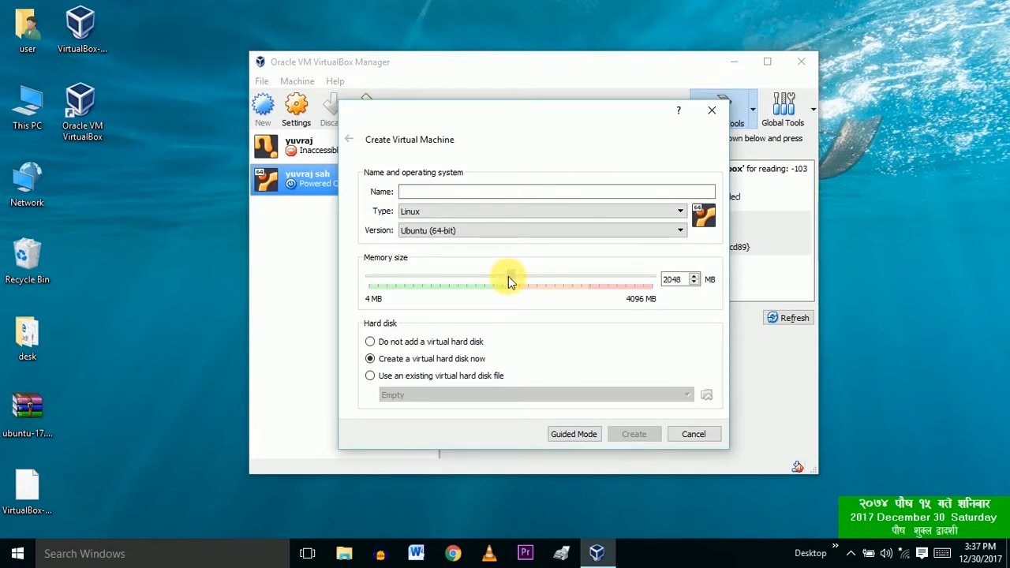
{"action": "left_click", "coordinate": [422, 191]}
{"action": "type", "text": "7yu"}
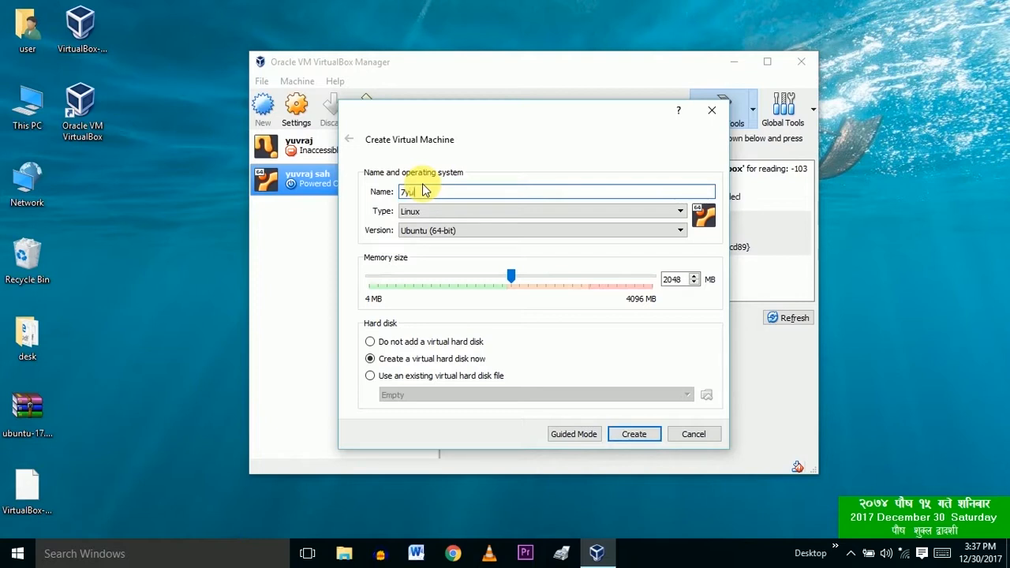
{"action": "type", "text": "vraj install"}
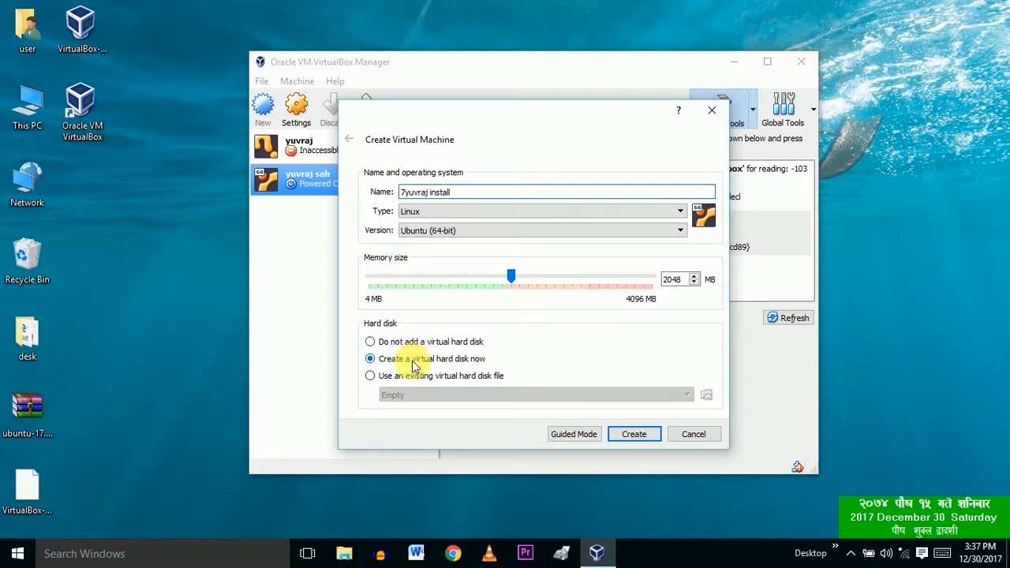
{"action": "left_click", "coordinate": [633, 435]}
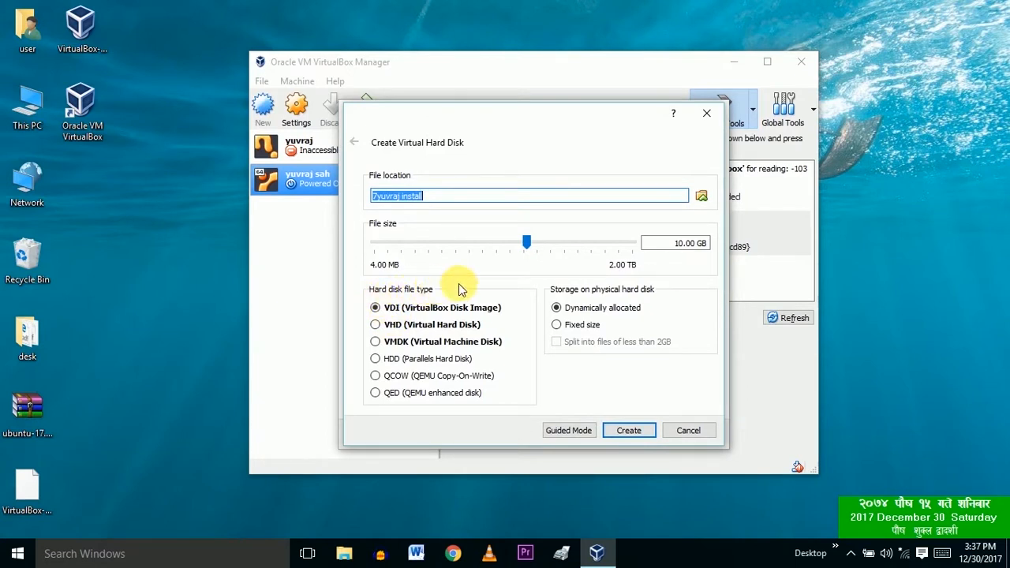
Step: Size the virtual disk to 9.28 GB and save its file on Local Disk (Z:)
{"action": "mouse_move", "coordinate": [532, 251]}
{"action": "left_mouse_down"}
{"action": "mouse_move", "coordinate": [513, 247]}
{"action": "mouse_move", "coordinate": [526, 245]}
{"action": "left_mouse_up"}
{"action": "left_click", "coordinate": [701, 197]}
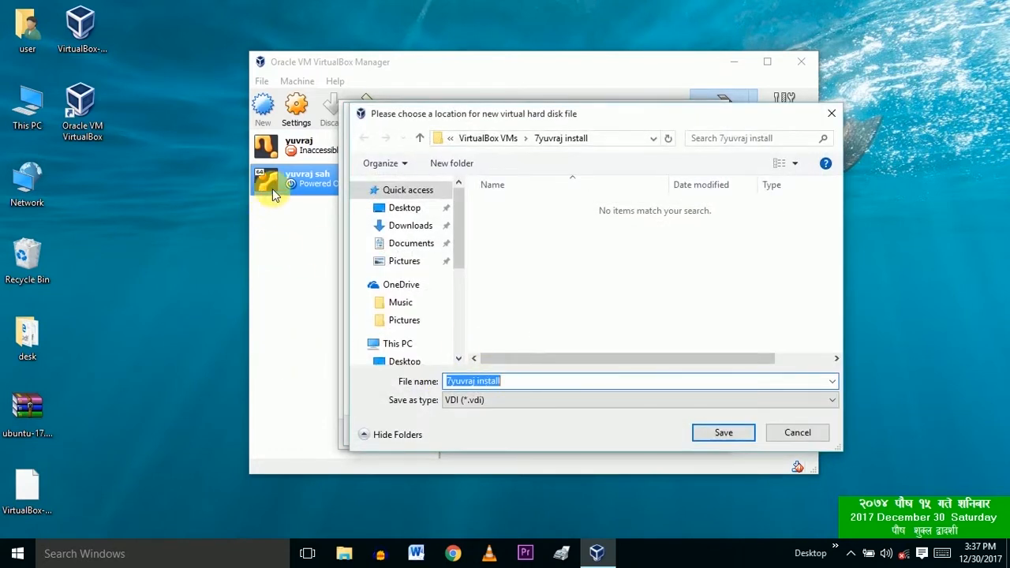
{"action": "scroll", "coordinate": [442, 347], "scroll_direction": "down", "scroll_amount": 3}
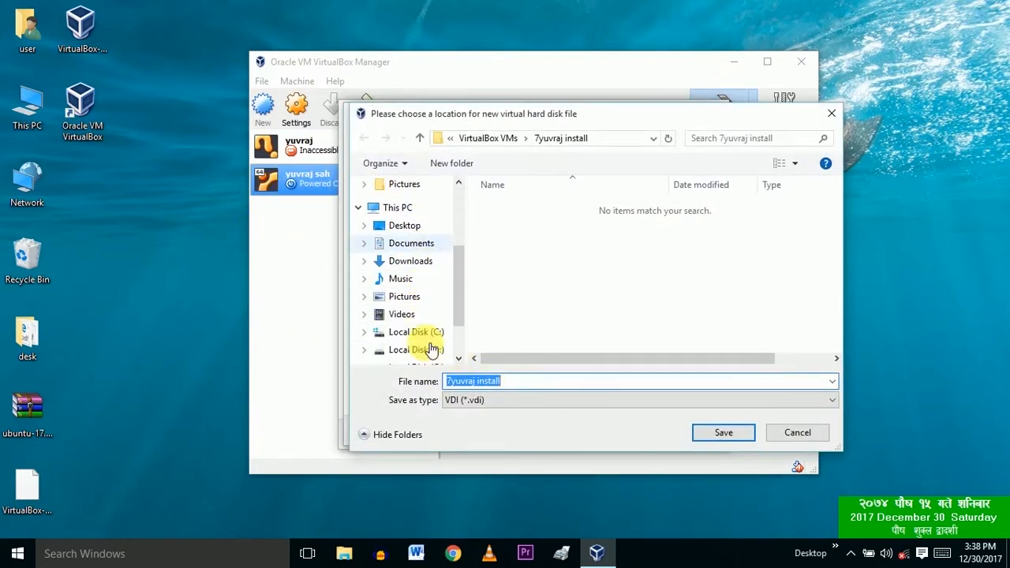
{"action": "scroll", "coordinate": [430, 339], "scroll_direction": "down", "scroll_amount": 4}
{"action": "left_click", "coordinate": [440, 327]}
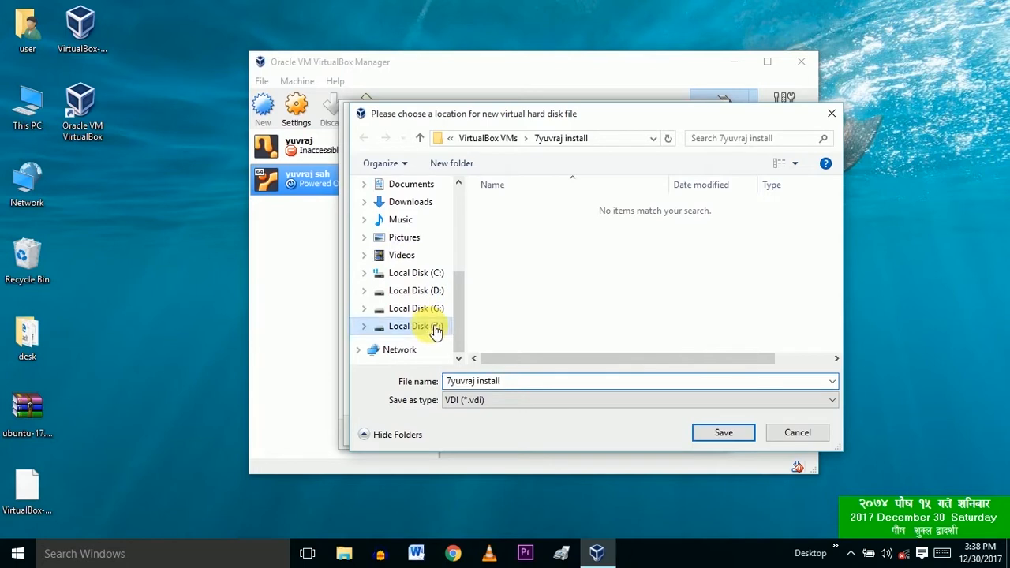
{"action": "left_click", "coordinate": [726, 432]}
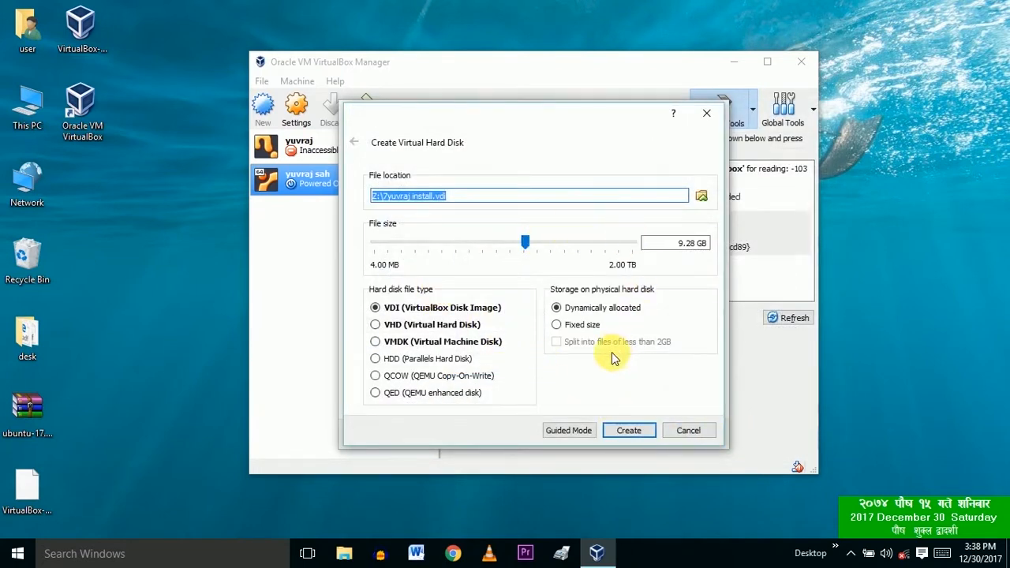
Step: Make the VHD disk fixed size and create it
{"action": "left_click", "coordinate": [567, 330]}
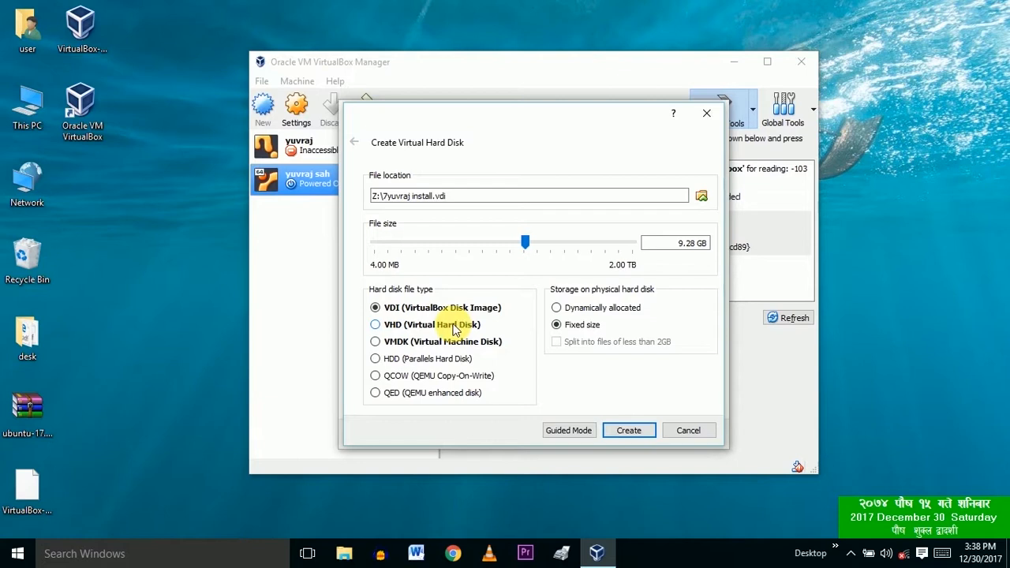
{"action": "left_click", "coordinate": [629, 431]}
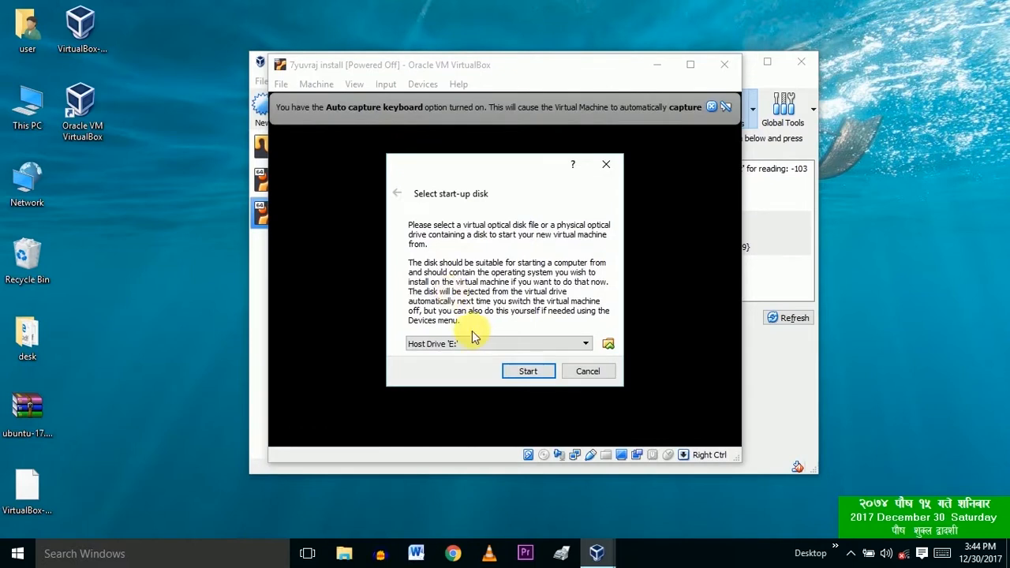
Step: Pick ubuntu-17.10-desktop-amd64 as the start-up disk and start the new VM
{"action": "left_click", "coordinate": [607, 344]}
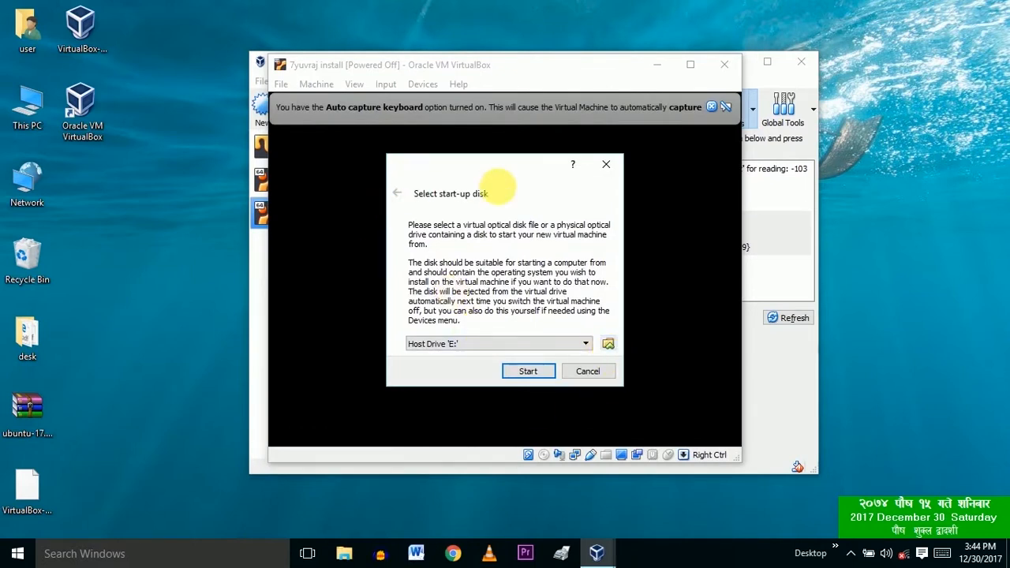
{"action": "left_click", "coordinate": [608, 346]}
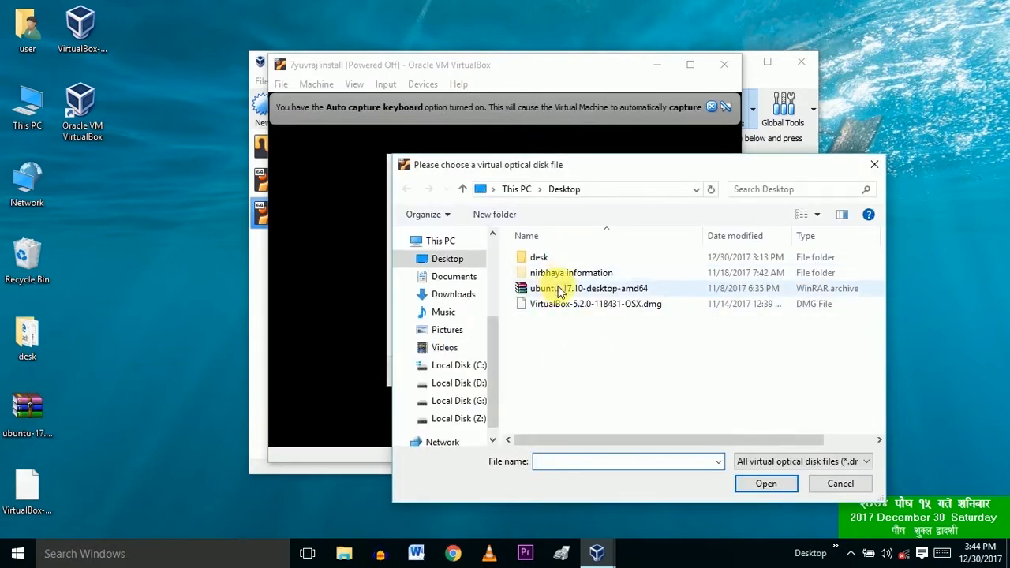
{"action": "left_click", "coordinate": [555, 291]}
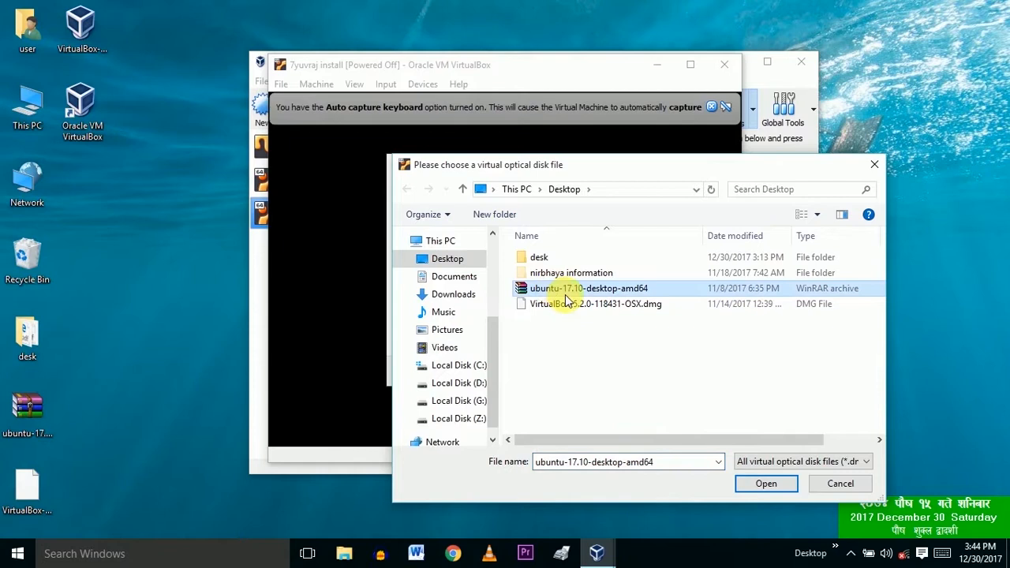
{"action": "left_click", "coordinate": [781, 484]}
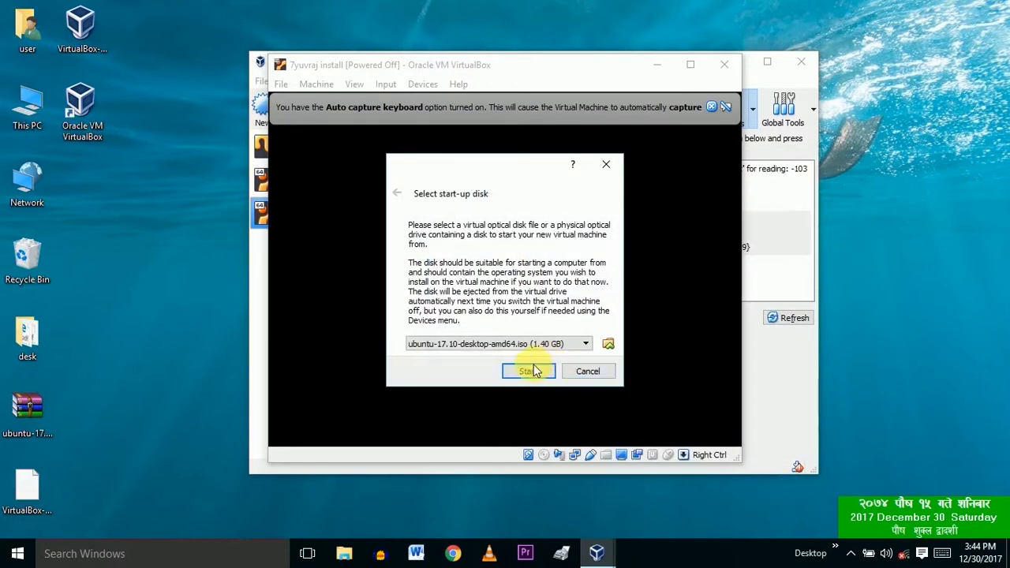
{"action": "left_click", "coordinate": [528, 372]}
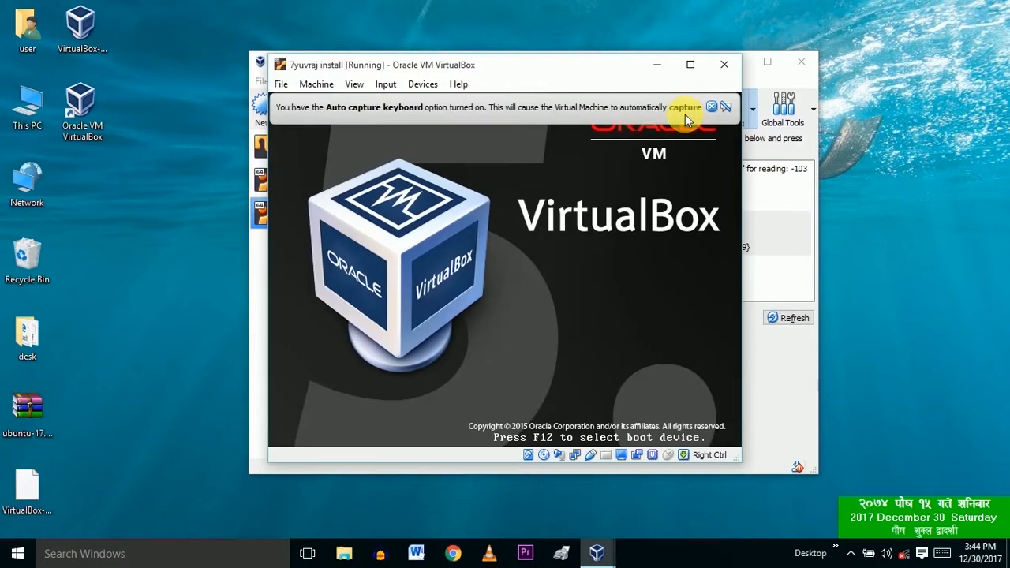
Step: Maximize the VM window while Ubuntu boots to the installer Welcome screen
{"action": "left_click", "coordinate": [691, 65]}
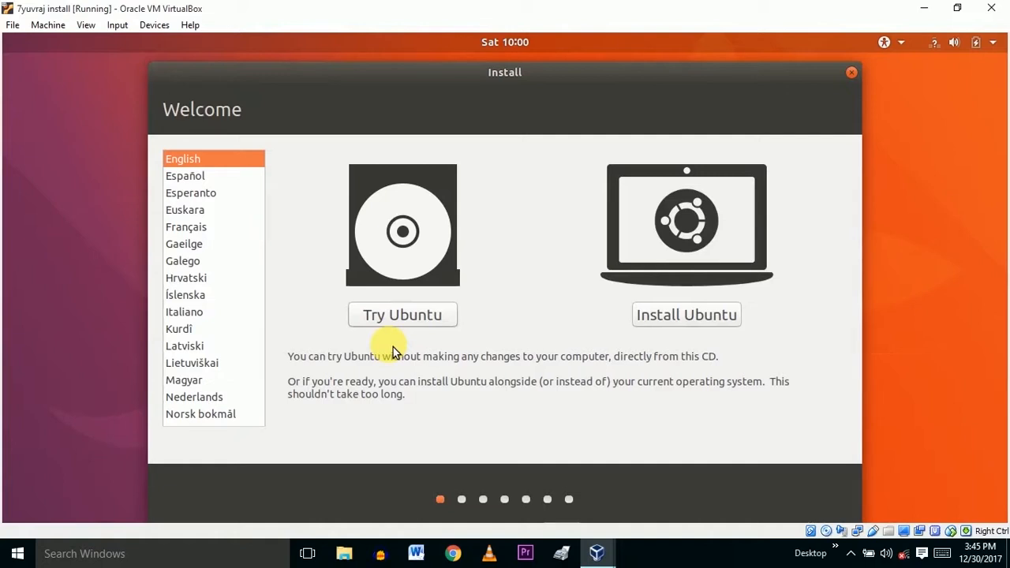
Step: Install Ubuntu with third-party software, erasing the disk, New York timezone, English (US) keyboard
{"action": "left_click", "coordinate": [686, 315]}
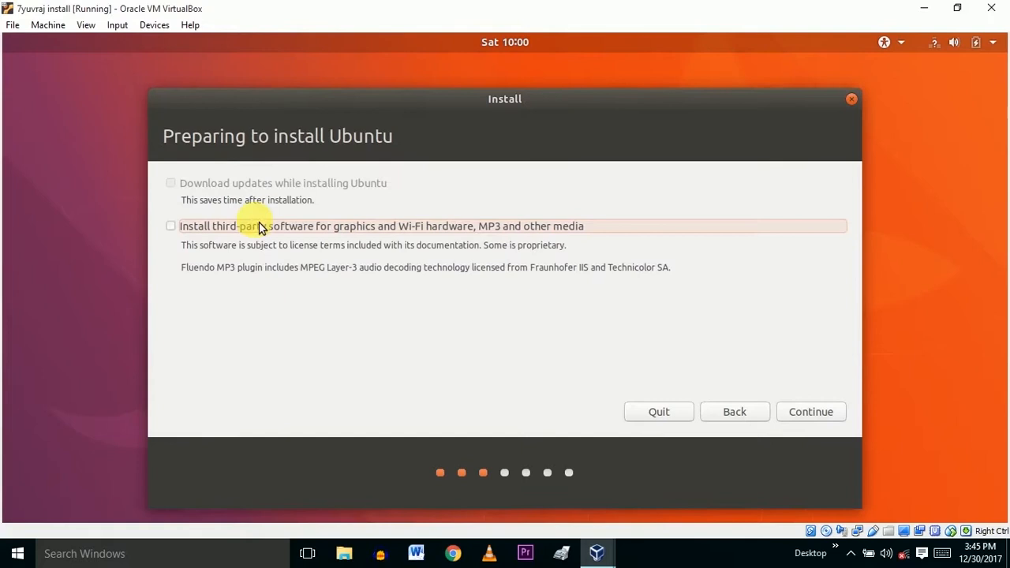
{"action": "left_click", "coordinate": [171, 226]}
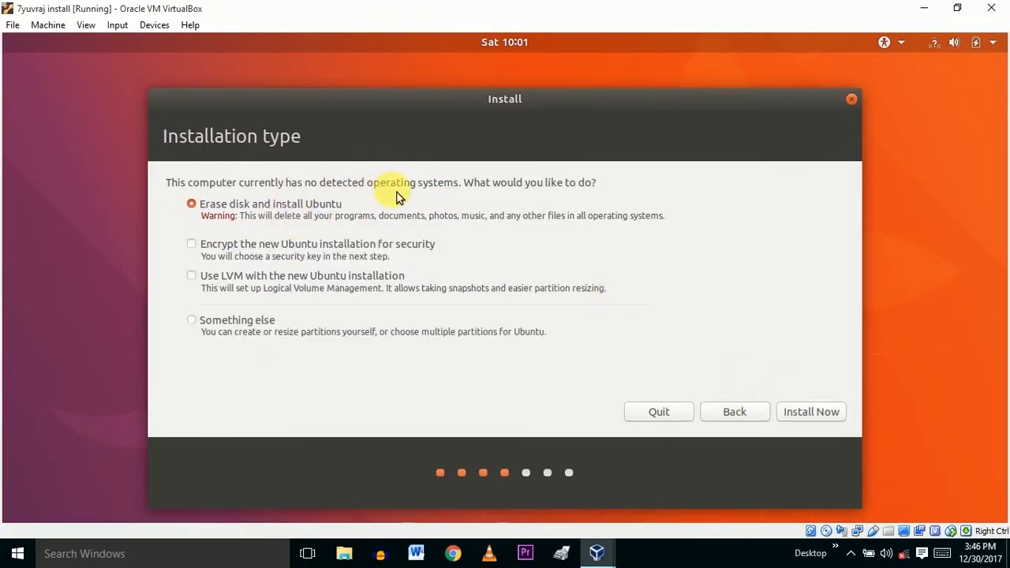
{"action": "left_click", "coordinate": [830, 414]}
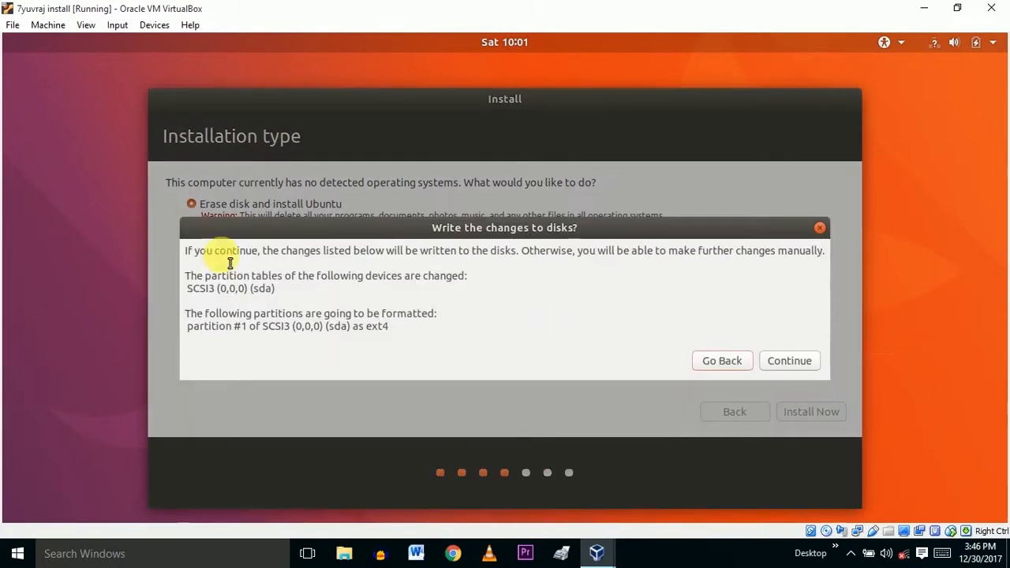
{"action": "left_click", "coordinate": [791, 361]}
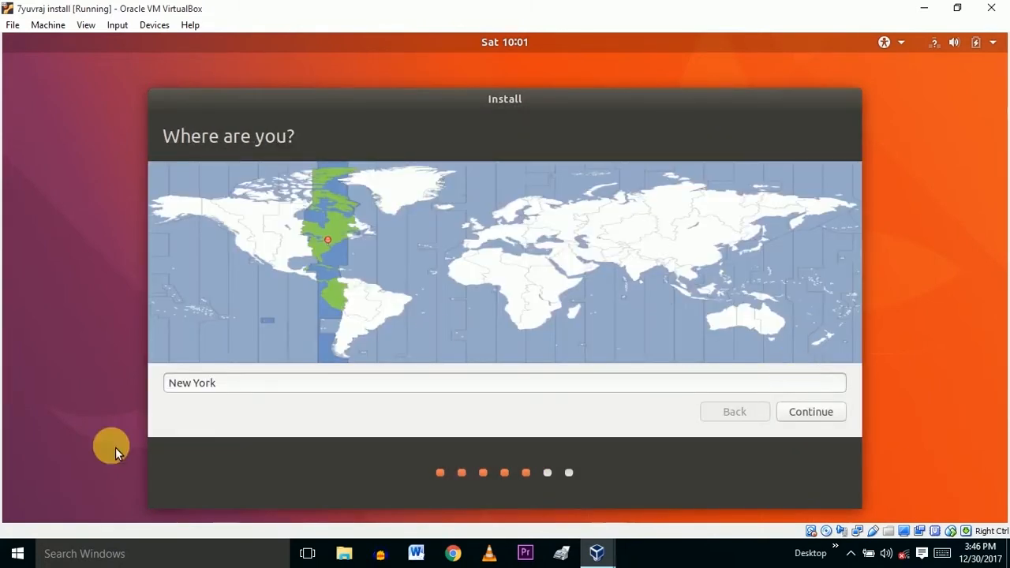
{"action": "left_click", "coordinate": [813, 412]}
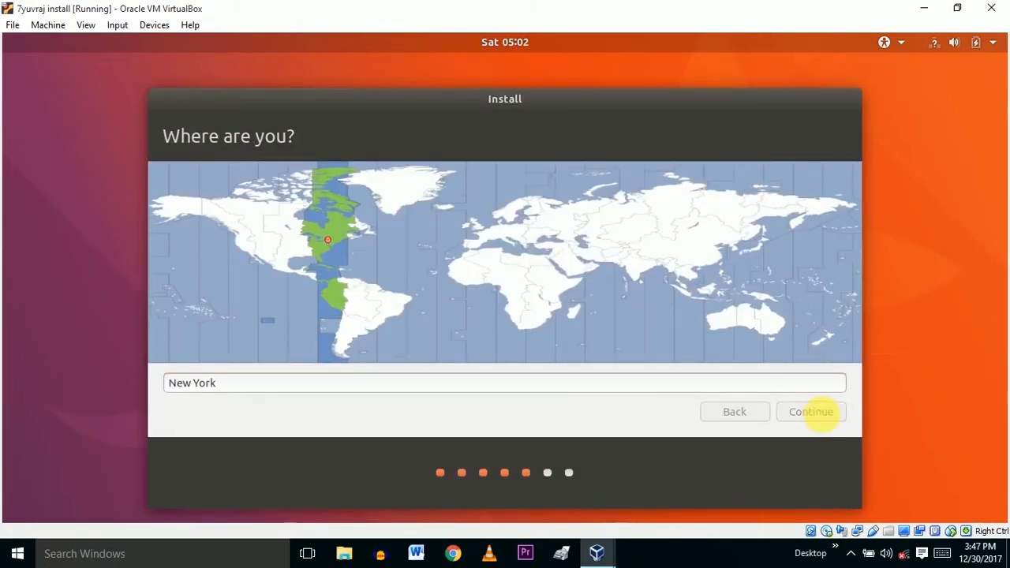
{"action": "left_click", "coordinate": [343, 356]}
{"action": "left_click", "coordinate": [811, 412]}
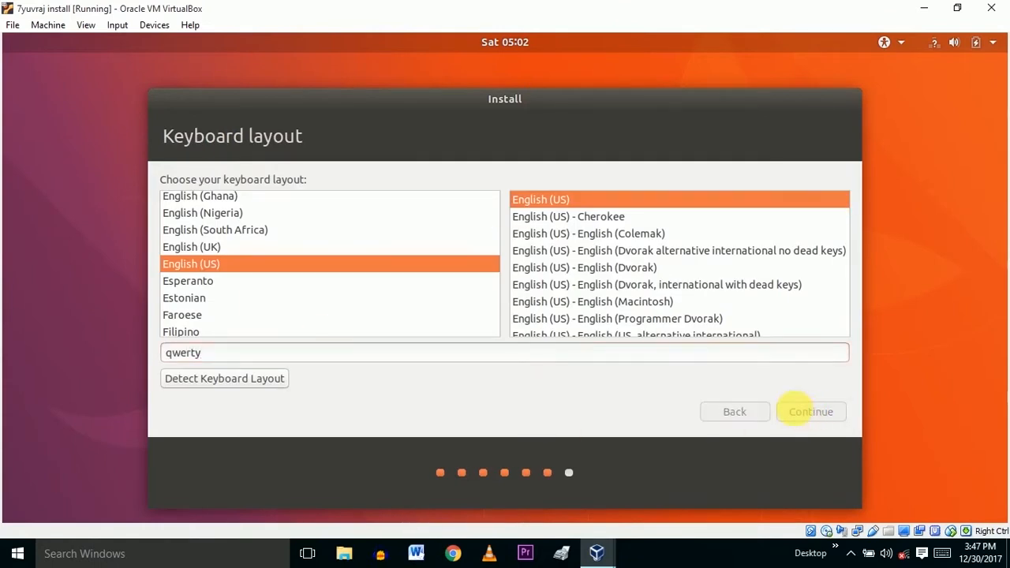
Step: Enter the user name and account password, require a password to log in, and continue
{"action": "type", "text": "yuvraj"}
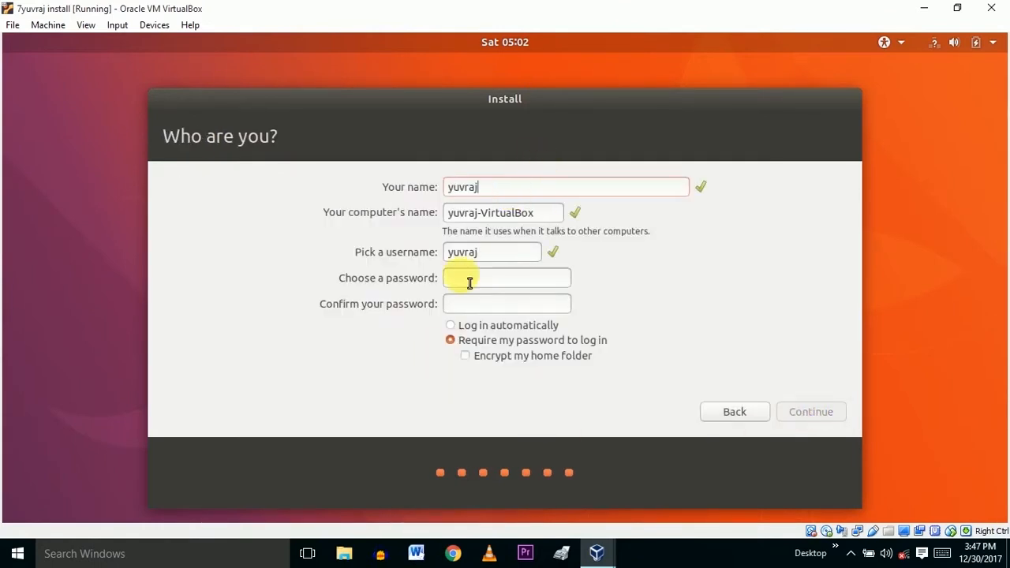
{"action": "left_click", "coordinate": [472, 326]}
{"action": "left_click", "coordinate": [490, 279]}
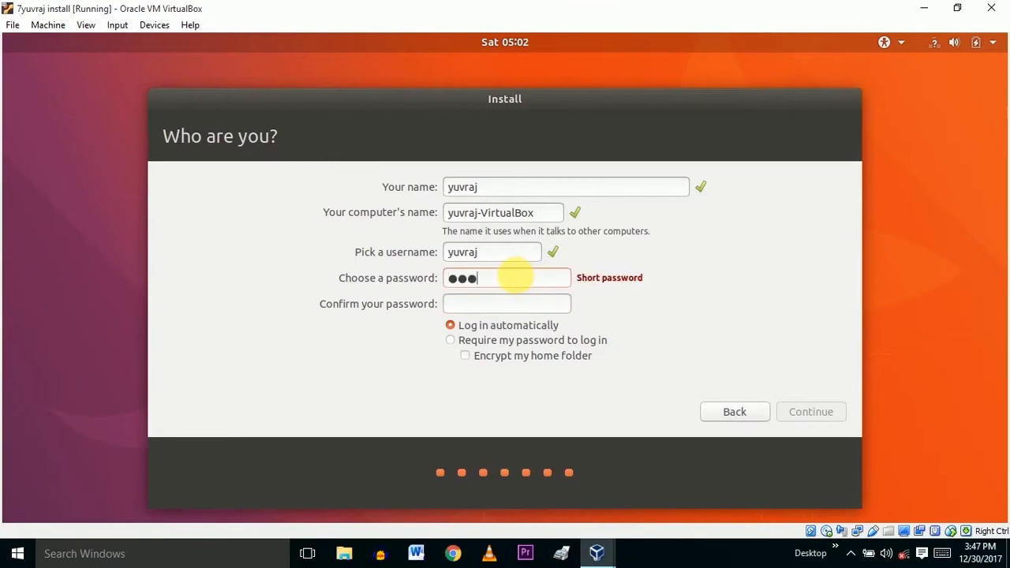
{"action": "left_click", "coordinate": [517, 303]}
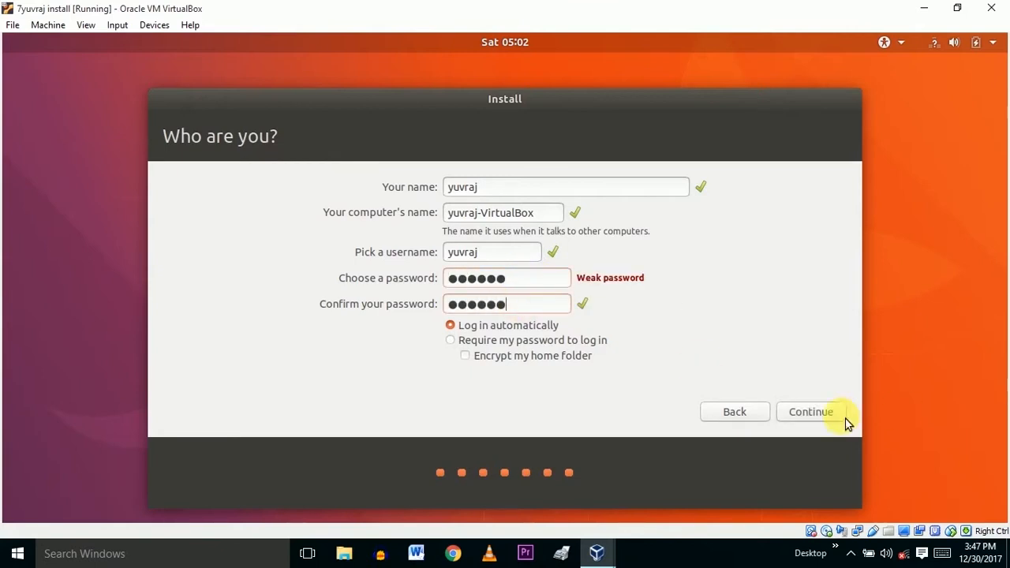
{"action": "left_click", "coordinate": [555, 345]}
{"action": "left_click", "coordinate": [813, 414]}
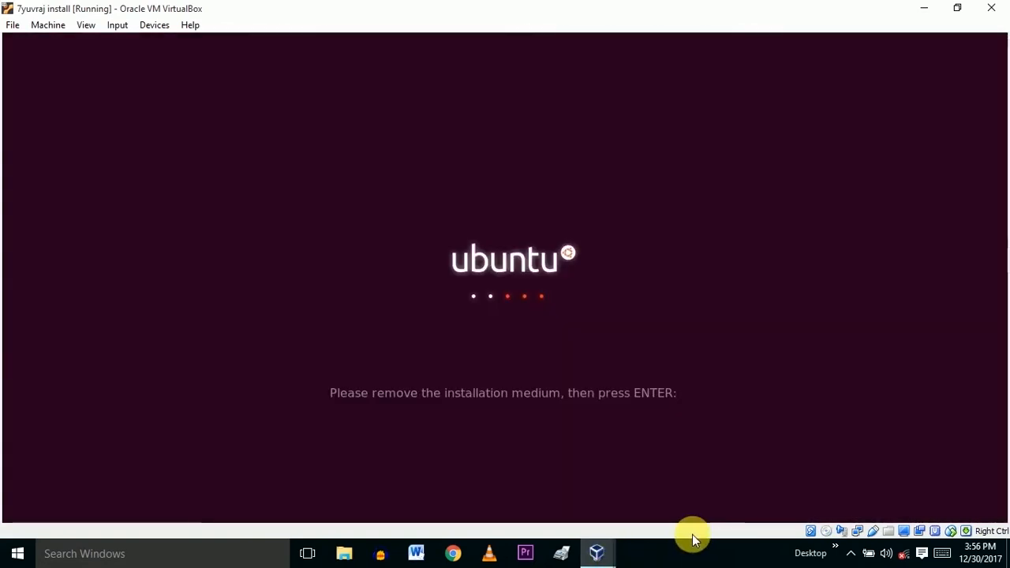
Step: Shut down the 7yuvraj install VM, then start it again from VirtualBox Manager
{"action": "key", "text": "Return"}
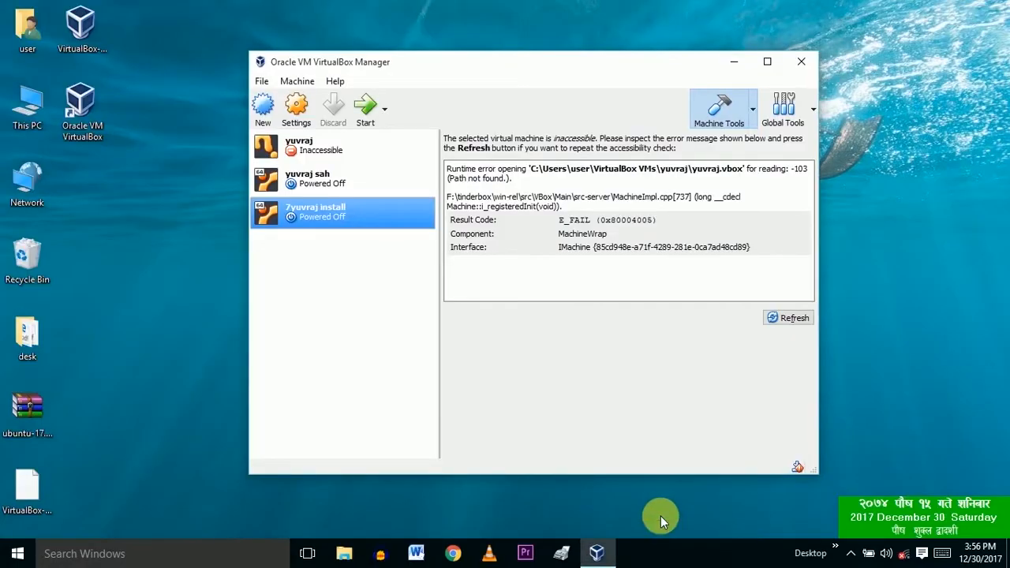
{"action": "left_click", "coordinate": [371, 113]}
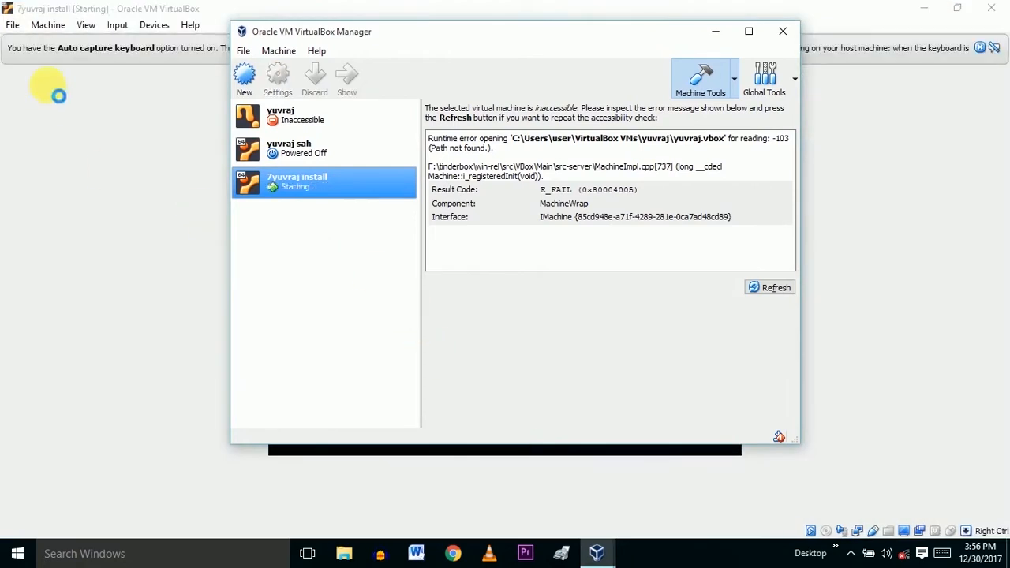
{"action": "left_click", "coordinate": [145, 7]}
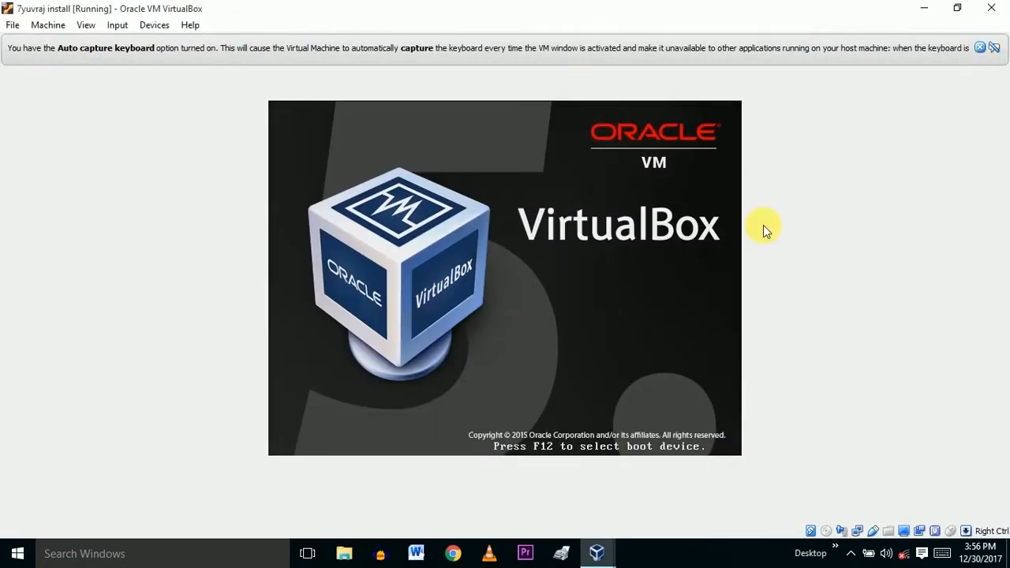
Step: Log in to Ubuntu 17.10 with the account password, dismissing the keyboard and mouse notices
{"action": "left_click", "coordinate": [980, 48]}
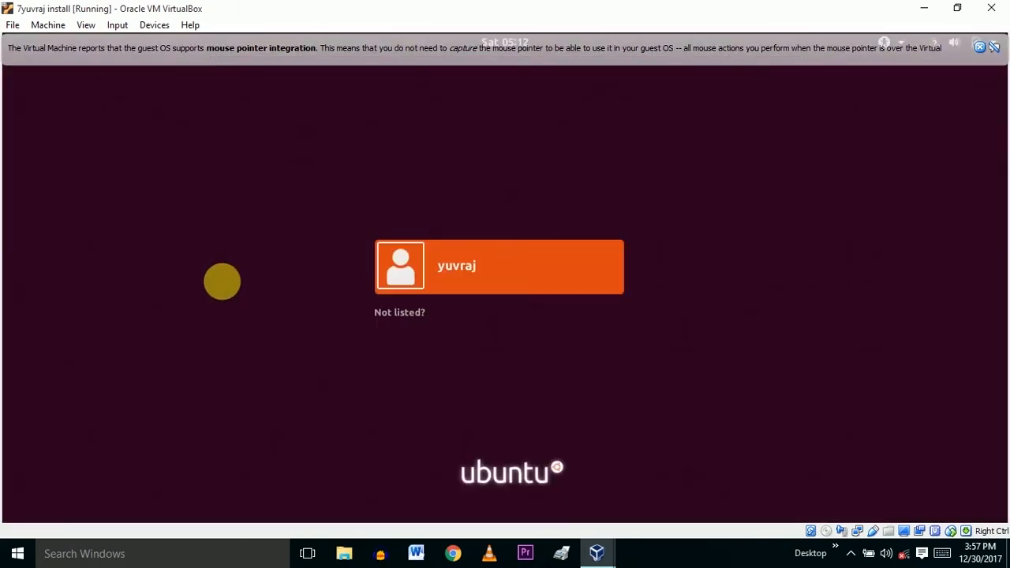
{"action": "left_click", "coordinate": [437, 287]}
{"action": "type", "text": "••••••"}
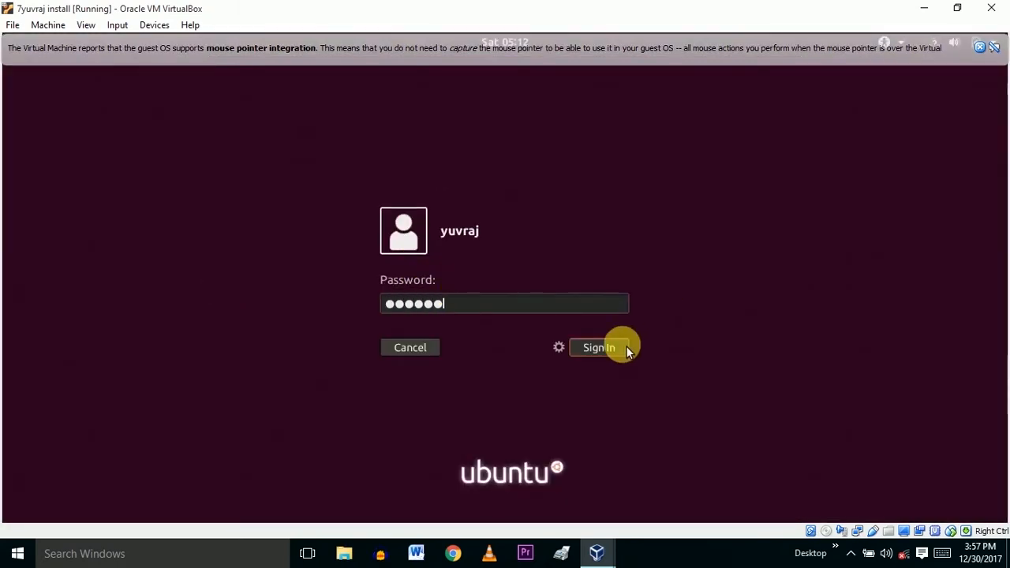
{"action": "left_click", "coordinate": [625, 348]}
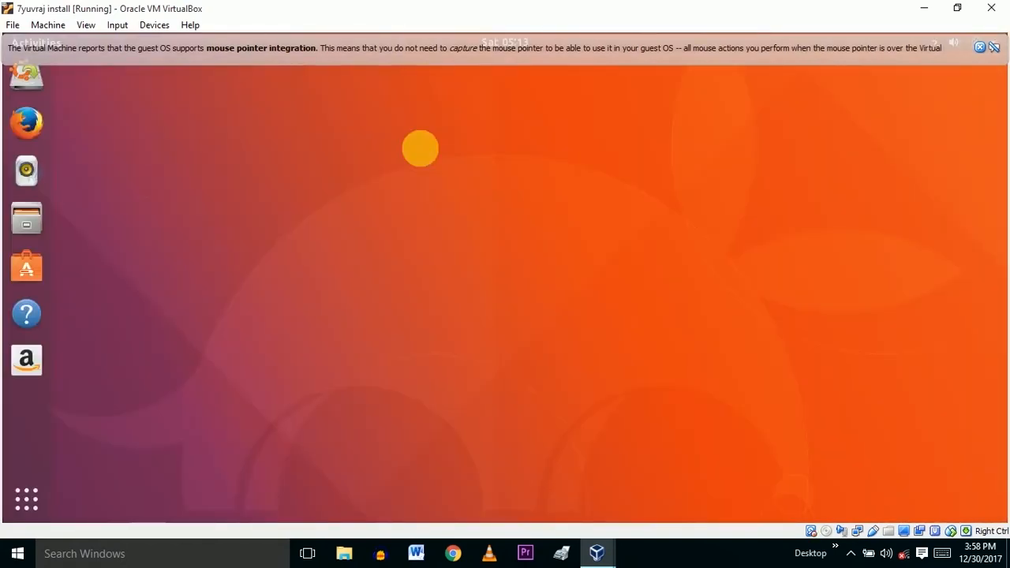
{"action": "left_click", "coordinate": [979, 46]}
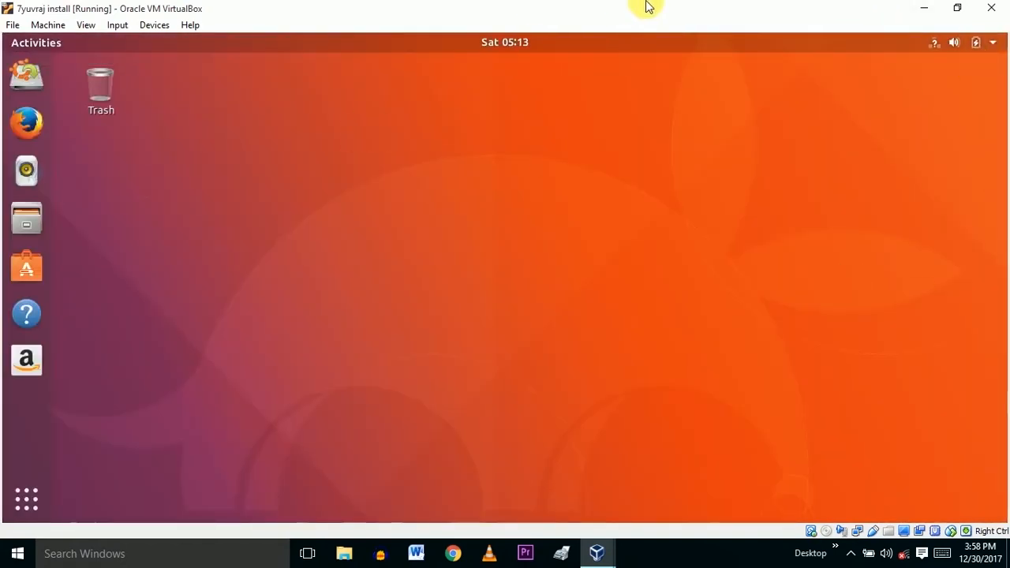